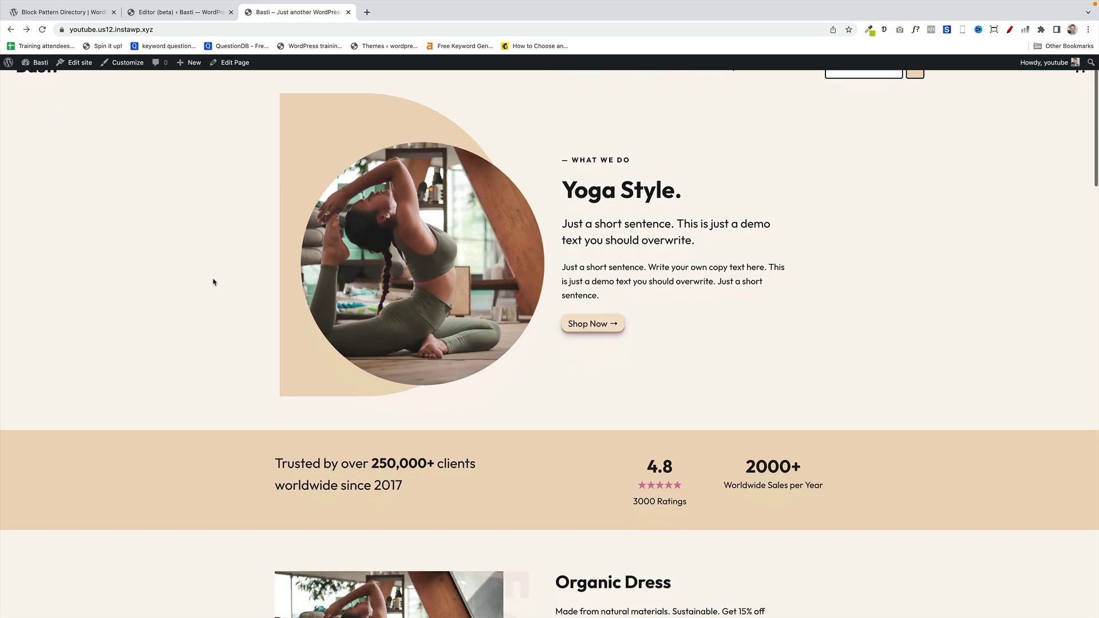
# Scroll through the demo page and open the alternative shop page layout
pyautogui.scroll(-2, 213, 282)
pyautogui.scroll(-8, 212, 282)
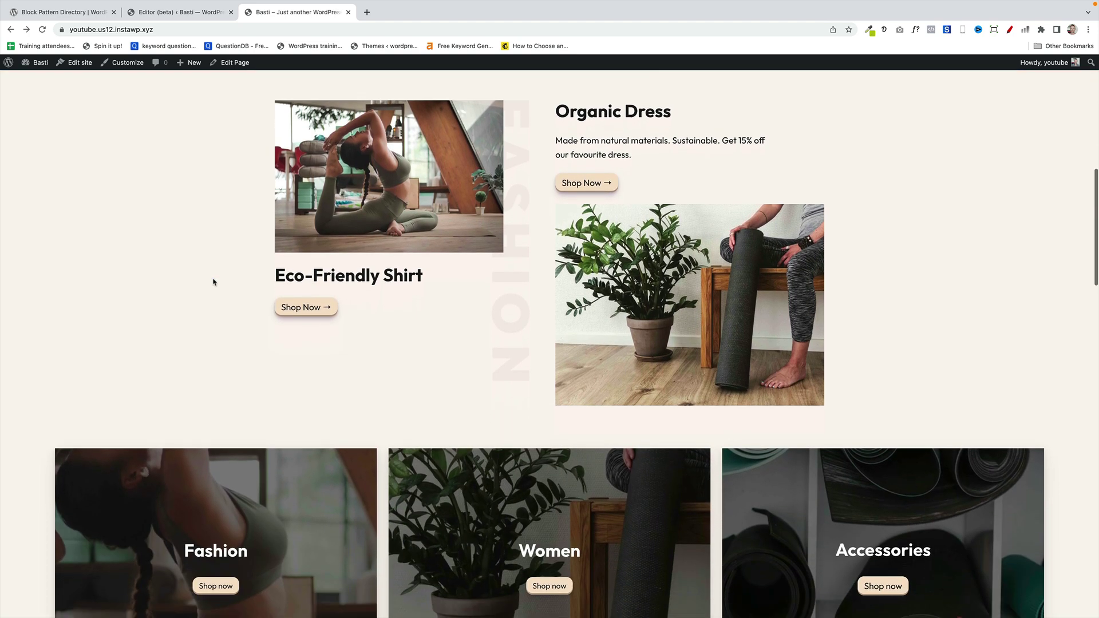
pyautogui.scroll(-8, 213, 282)
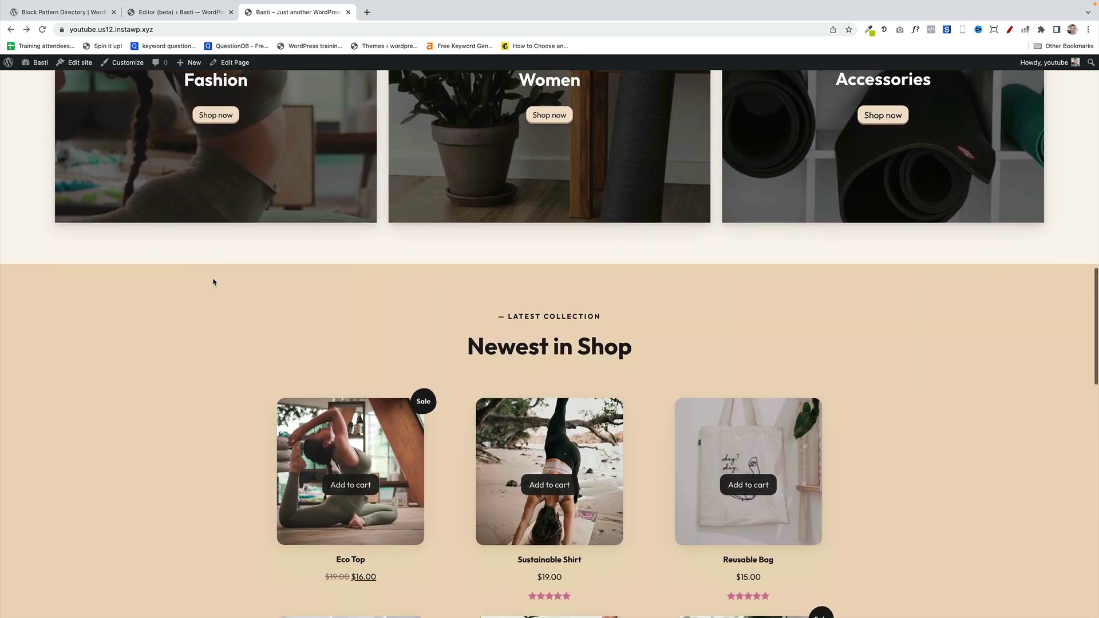
pyautogui.scroll(-8, 213, 281)
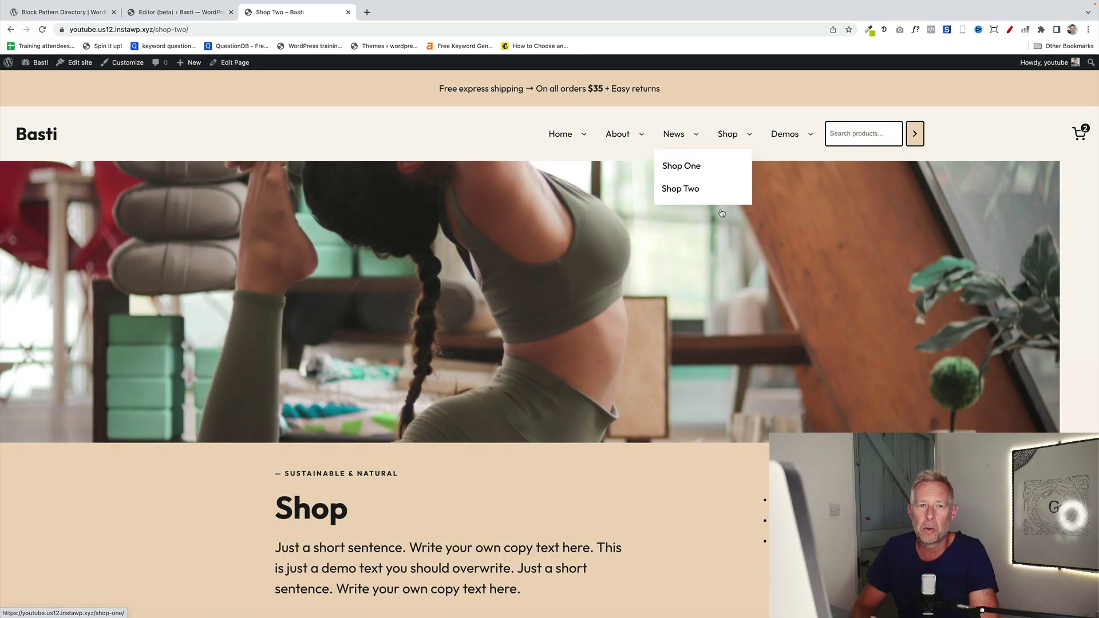
pyautogui.scroll(-4, 687, 298)
pyautogui.scroll(-8, 688, 298)
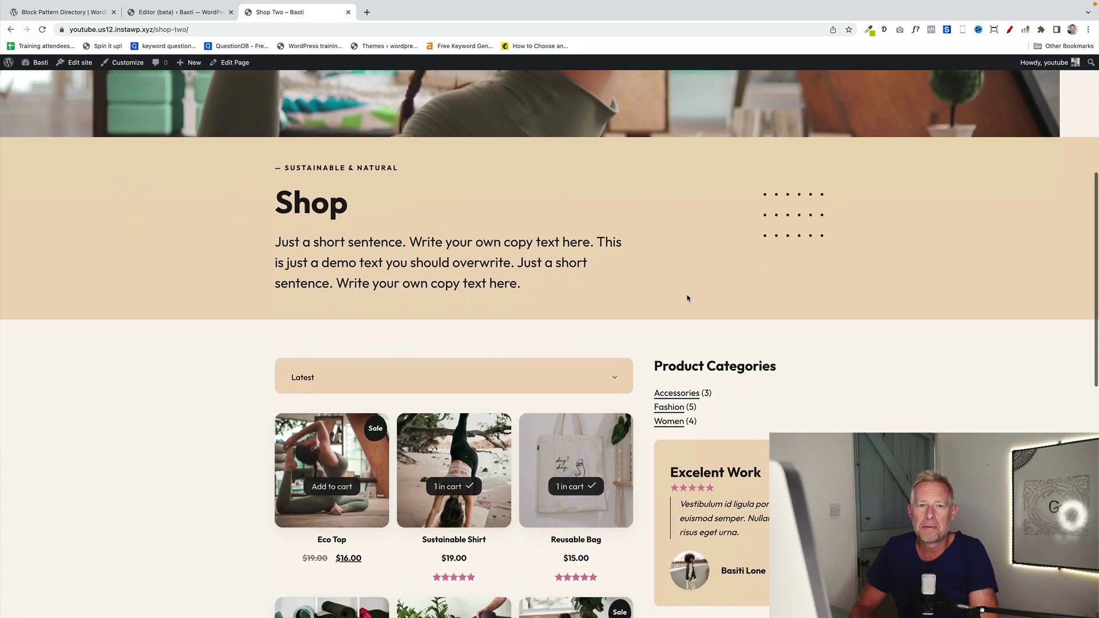
pyautogui.scroll(12, 687, 295)
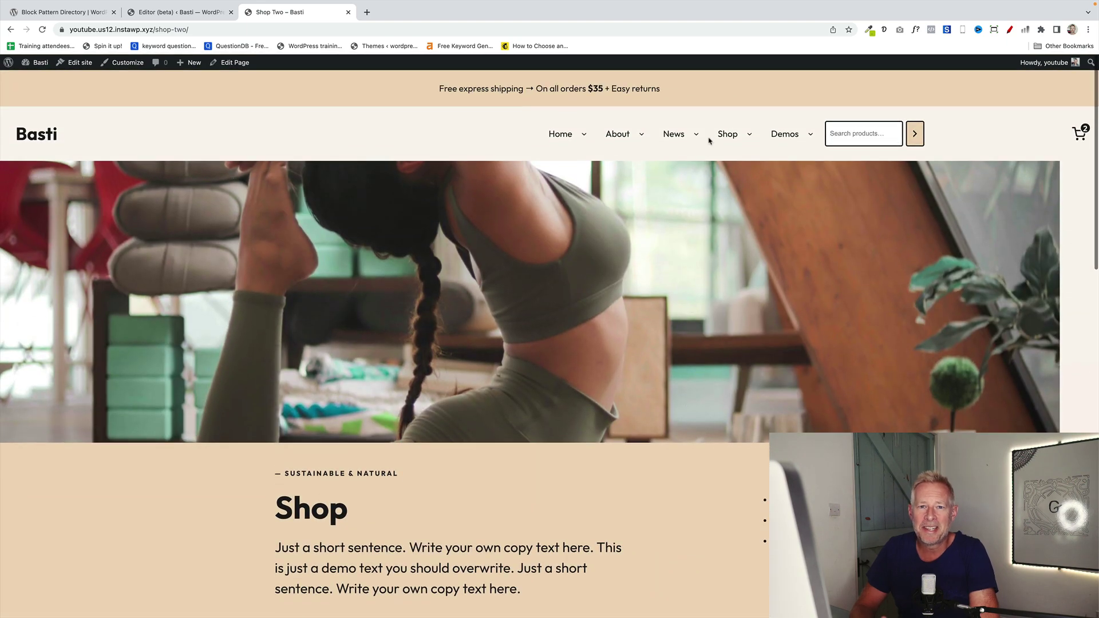
pyautogui.moveTo(710, 153)
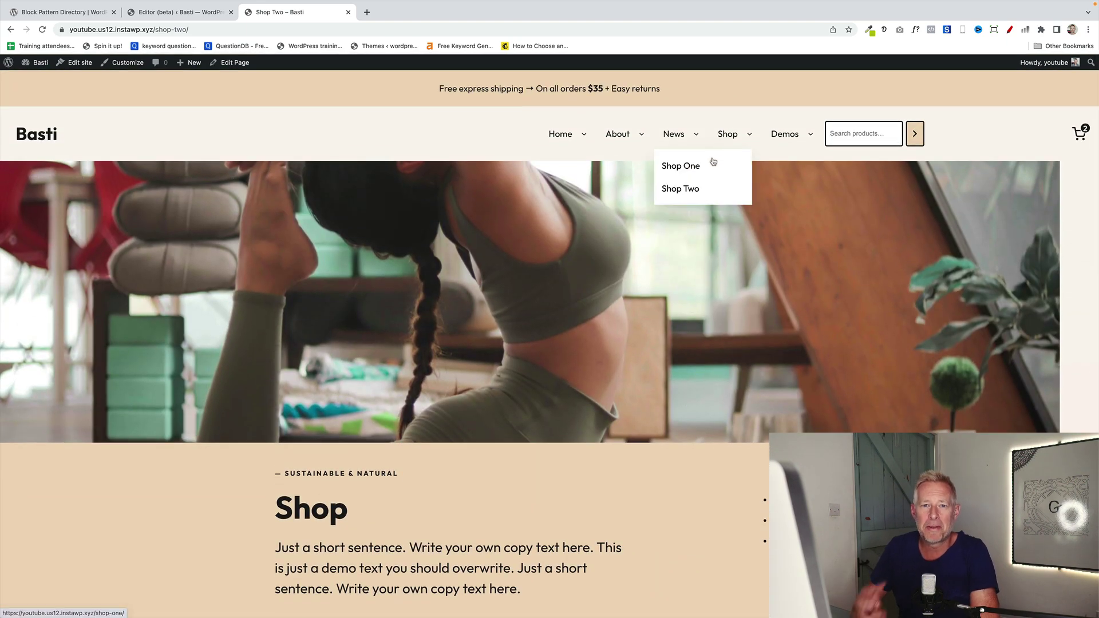
pyautogui.click(690, 189)
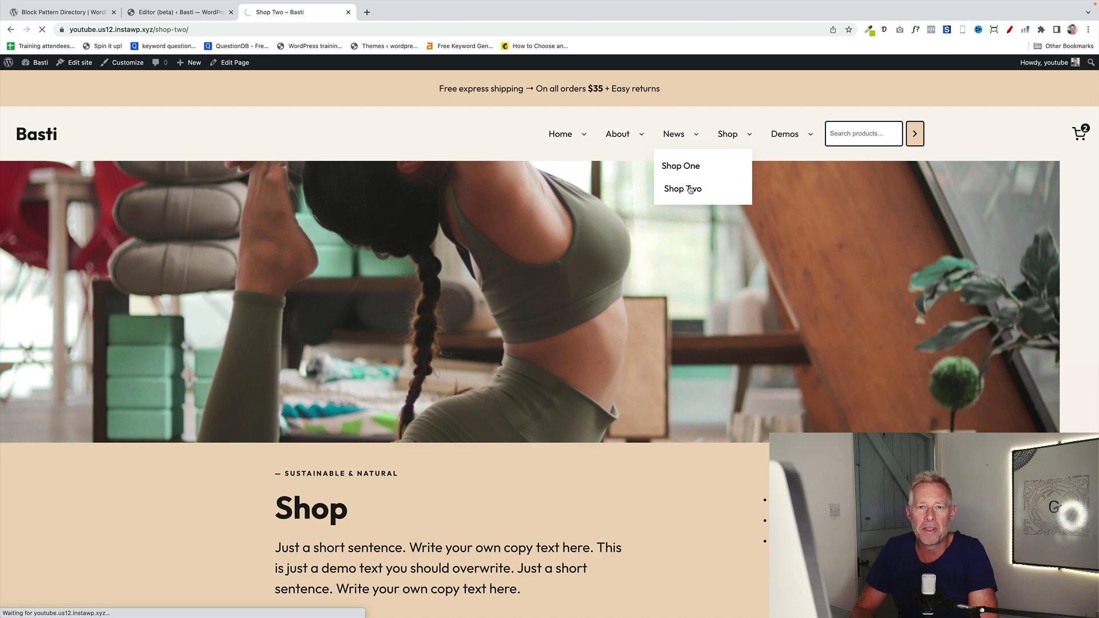
# Open the Reusable Bag product page from the shop and look it over
pyautogui.scroll(-5, 689, 256)
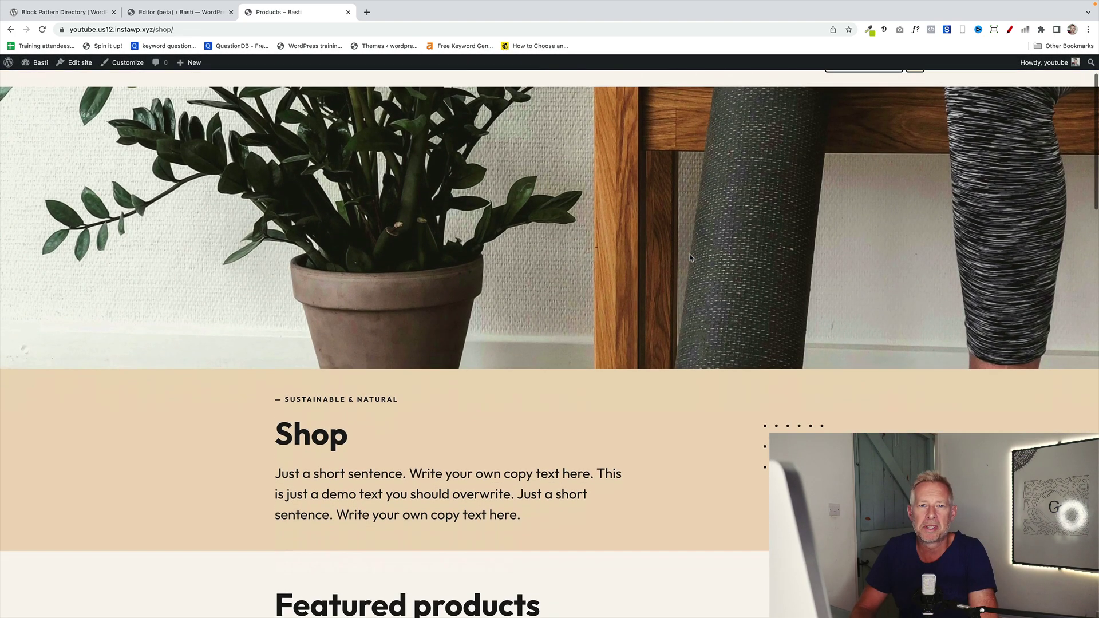
pyautogui.scroll(-1, 690, 258)
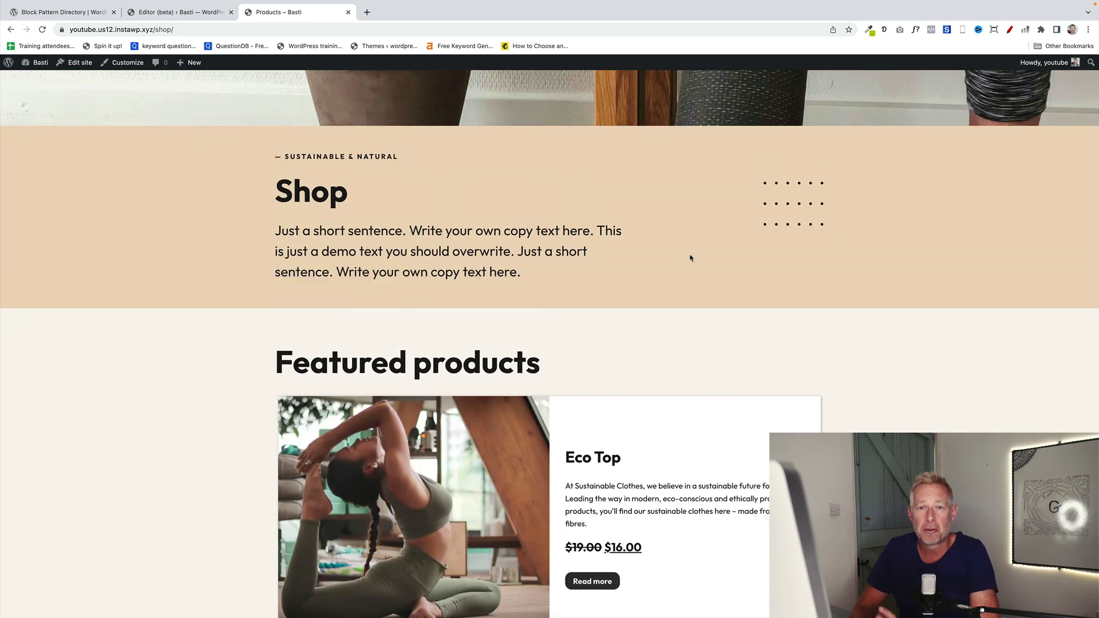
pyautogui.scroll(-15, 690, 258)
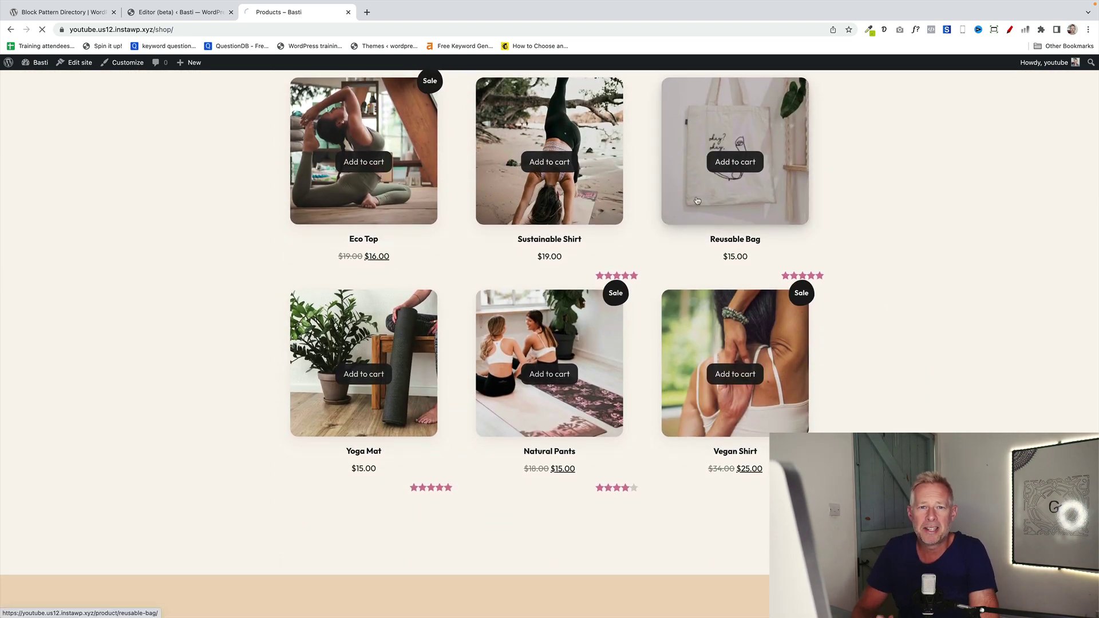
pyautogui.click(697, 199)
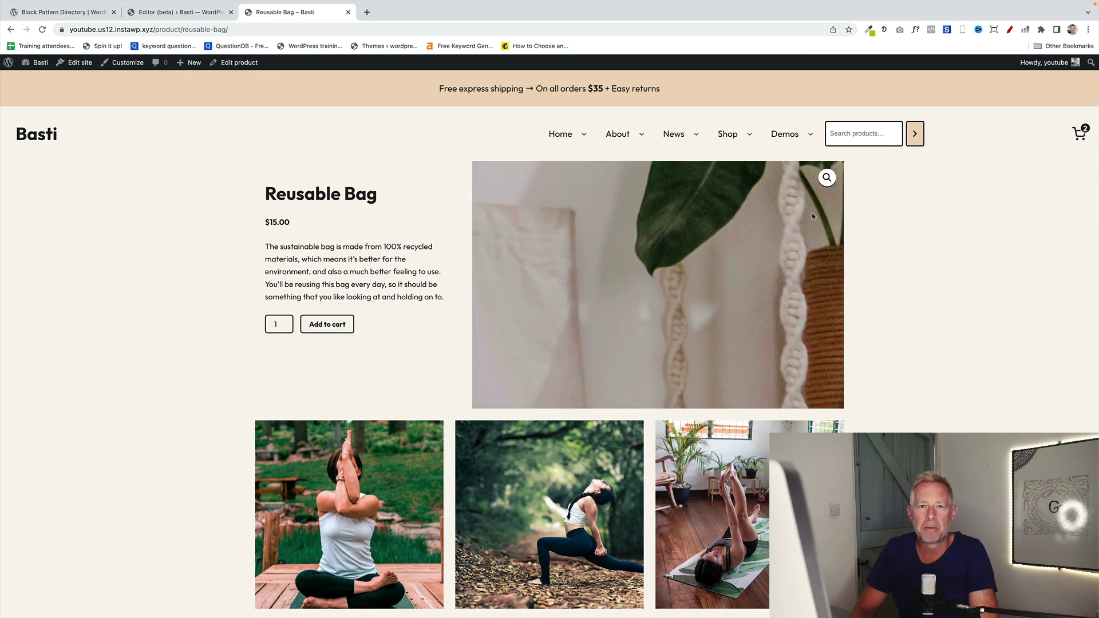
pyautogui.scroll(-11, 900, 227)
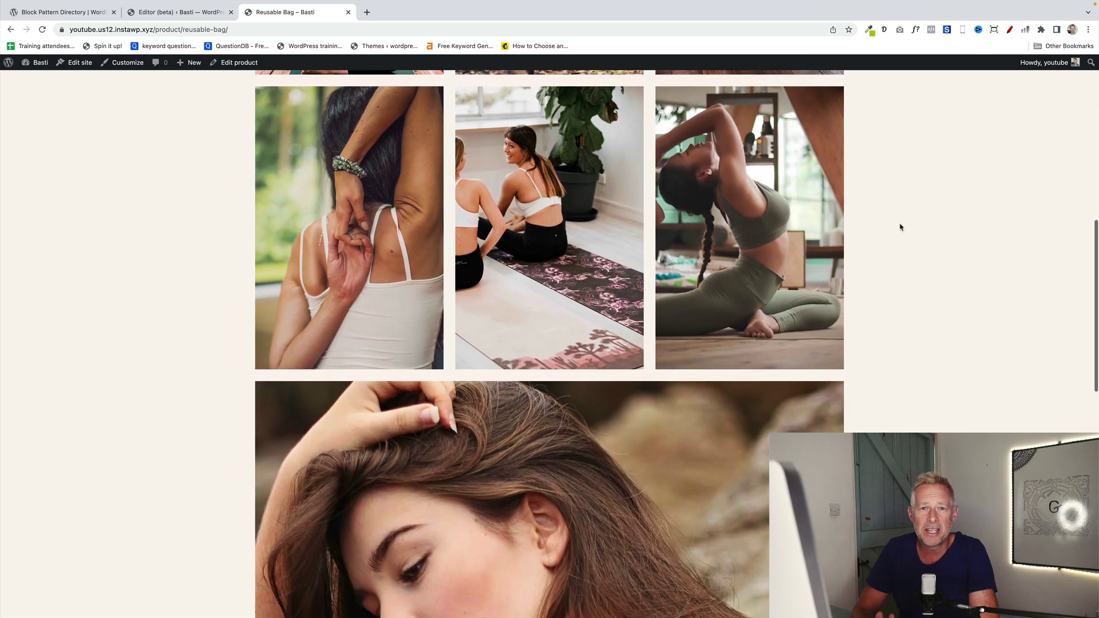
pyautogui.scroll(12, 900, 228)
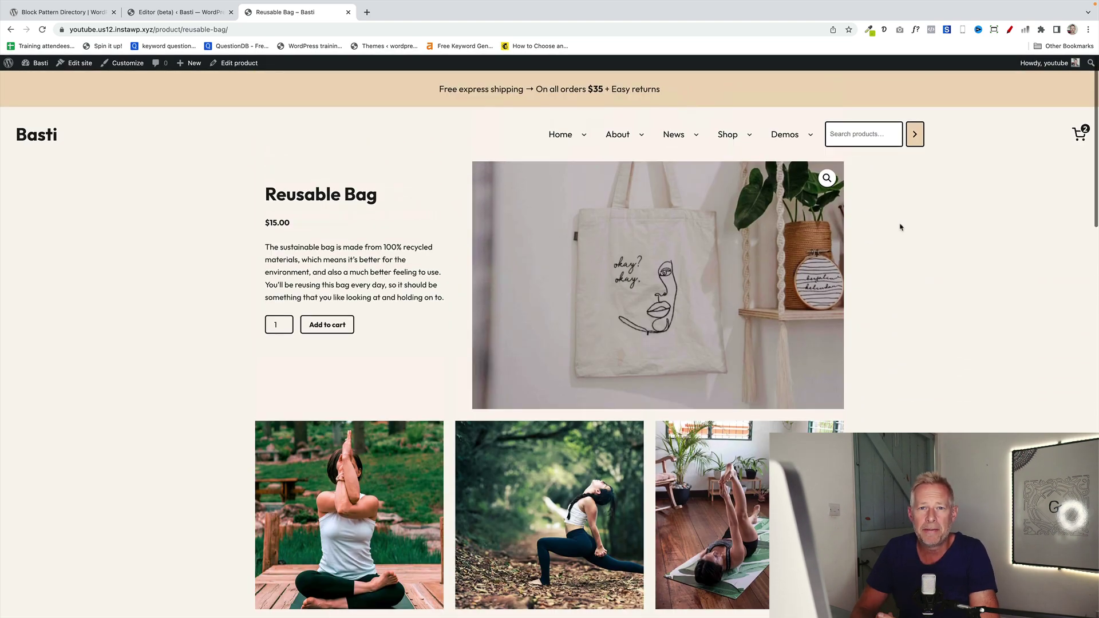
# Open the News page of blog posts and scroll down through it
pyautogui.click(674, 133)
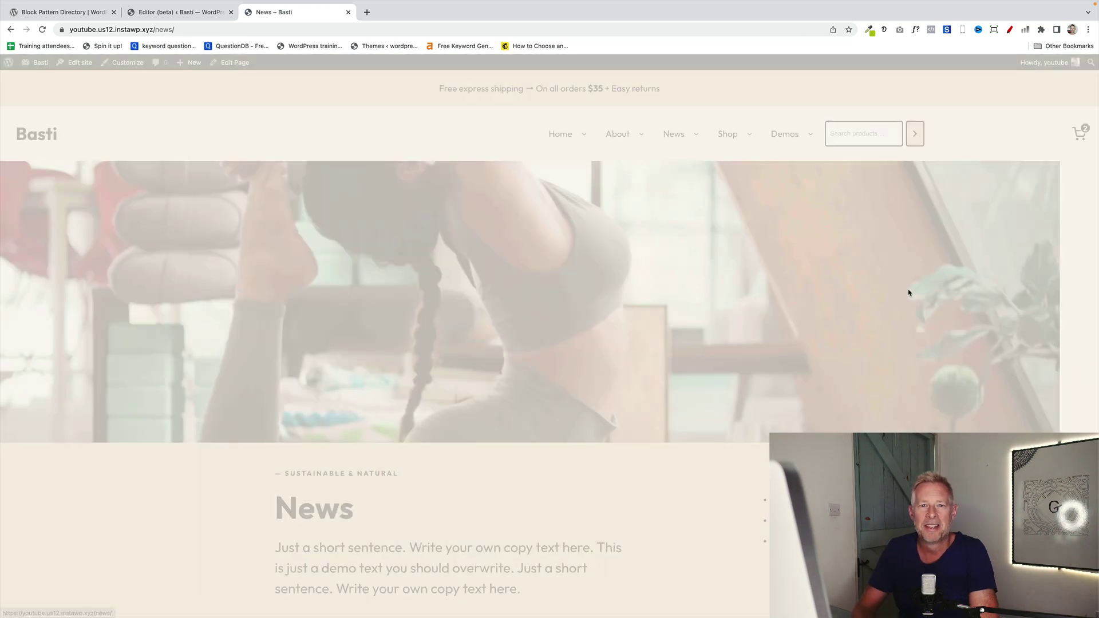
pyautogui.scroll(-8, 909, 293)
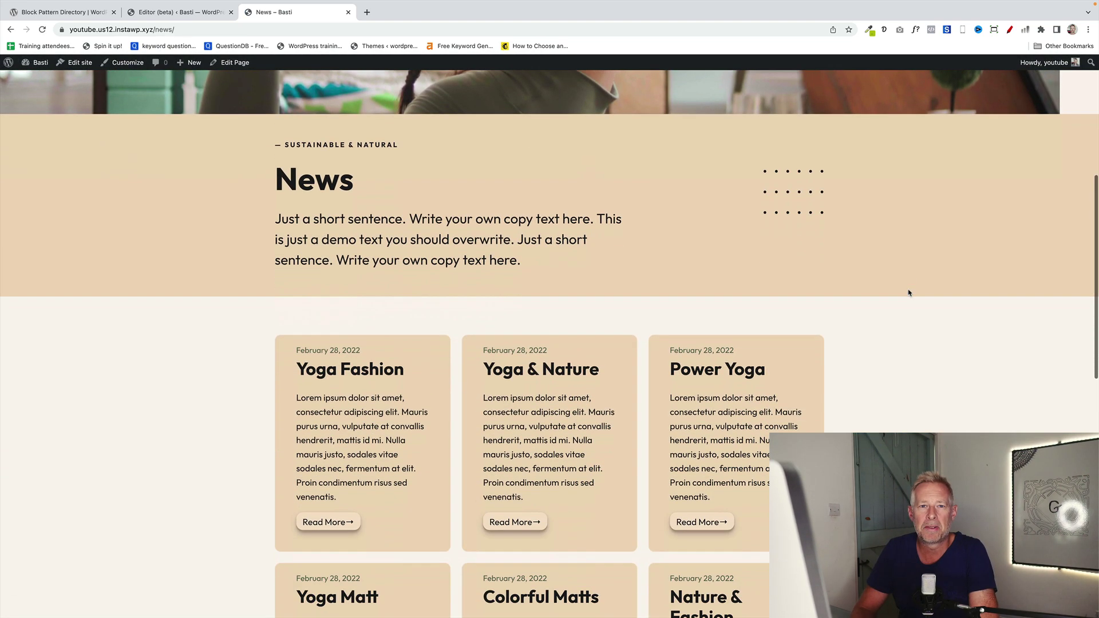
pyautogui.scroll(-9, 908, 293)
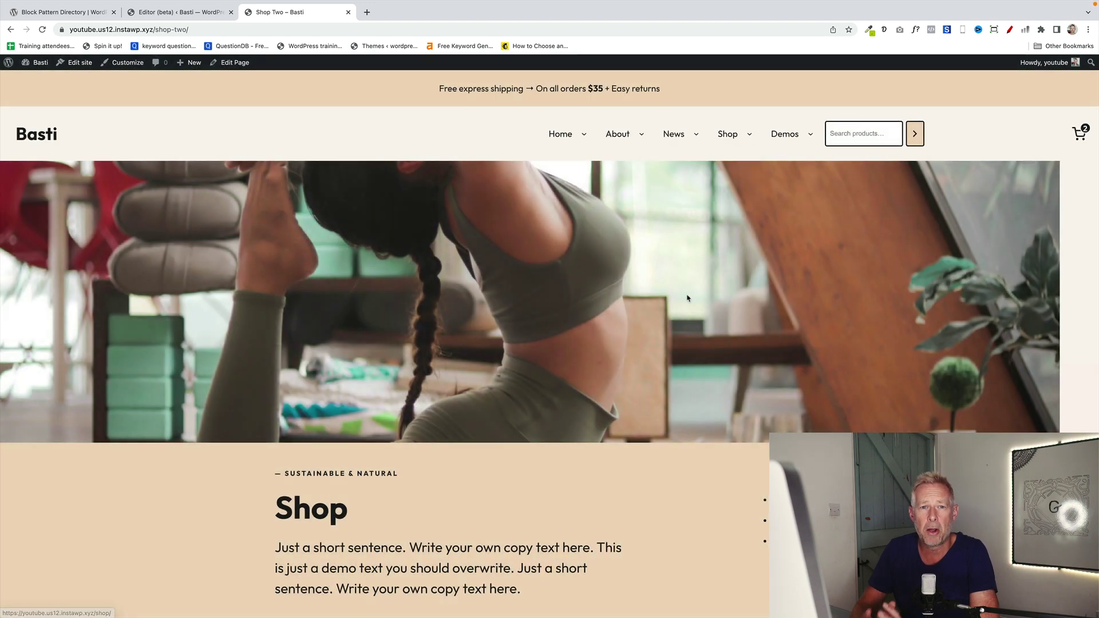
pyautogui.scroll(-4, 688, 298)
pyautogui.scroll(-5, 687, 298)
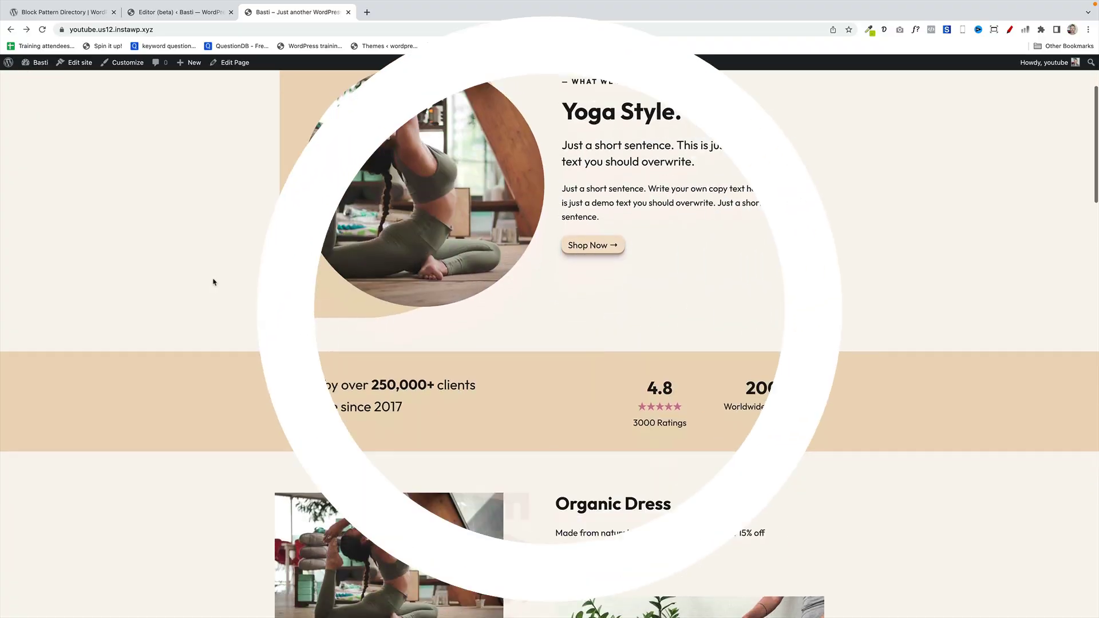
pyautogui.scroll(-6, 211, 280)
pyautogui.scroll(-5, 549, 343)
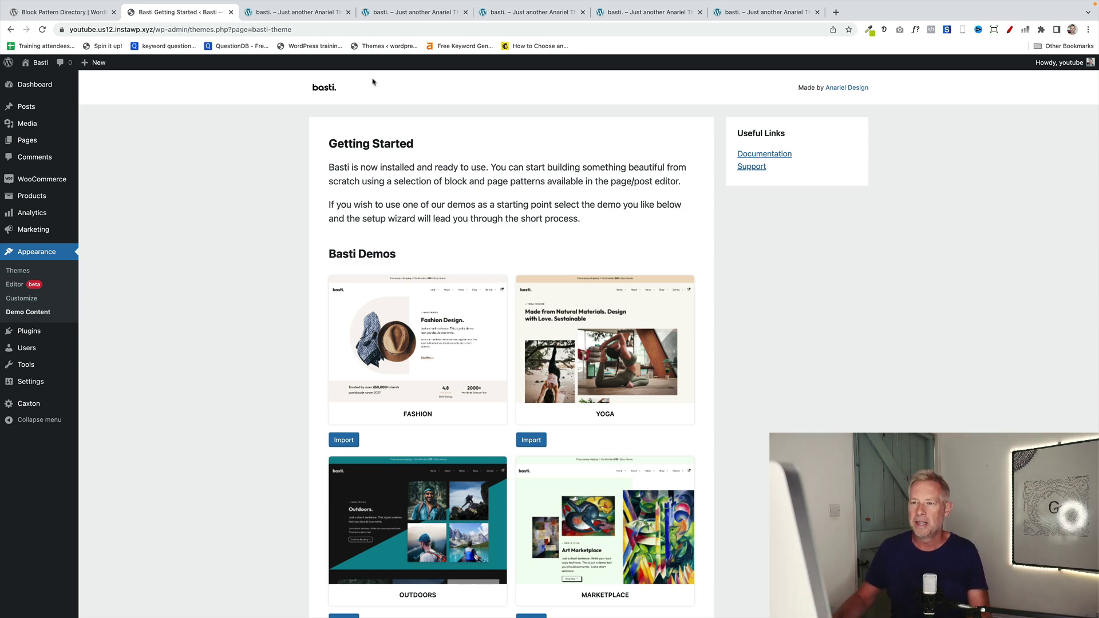
pyautogui.click(298, 12)
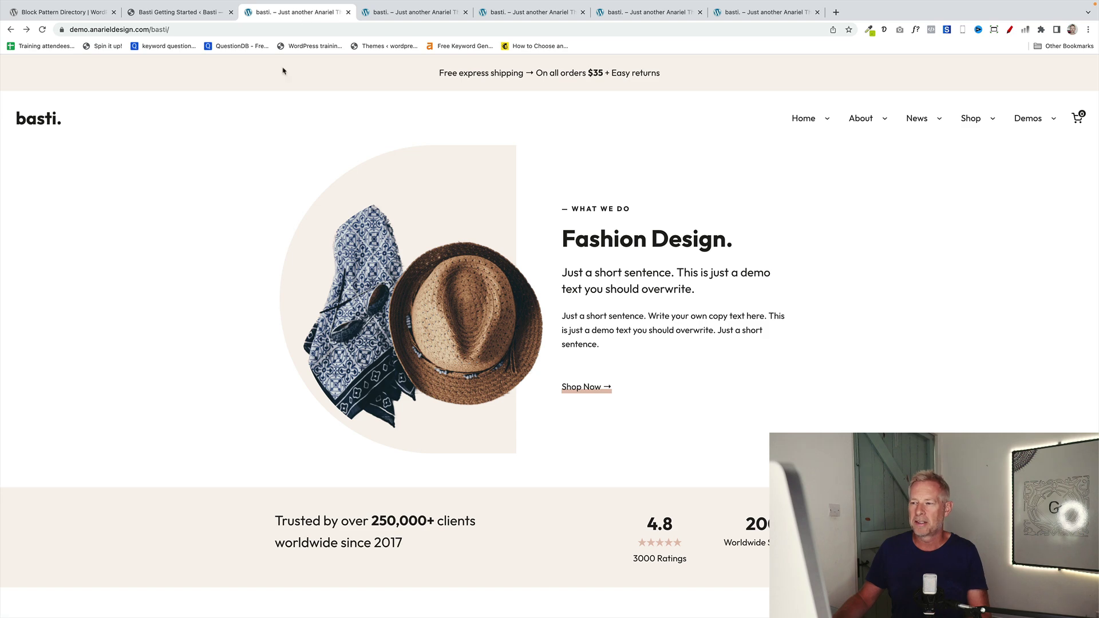
pyautogui.click(404, 18)
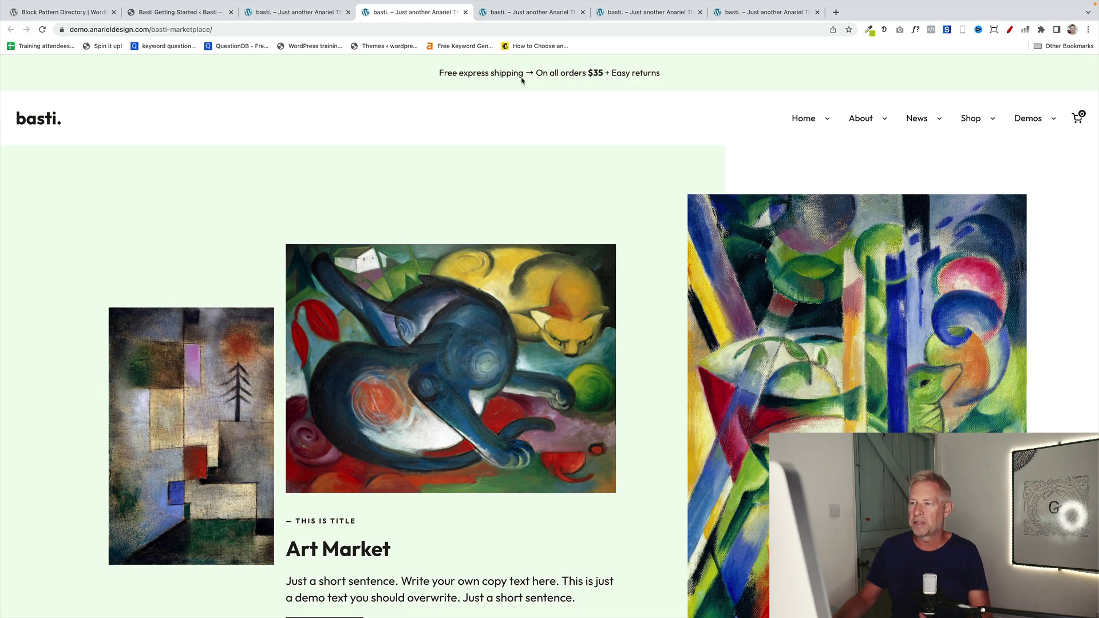
pyautogui.click(524, 13)
pyautogui.click(670, 14)
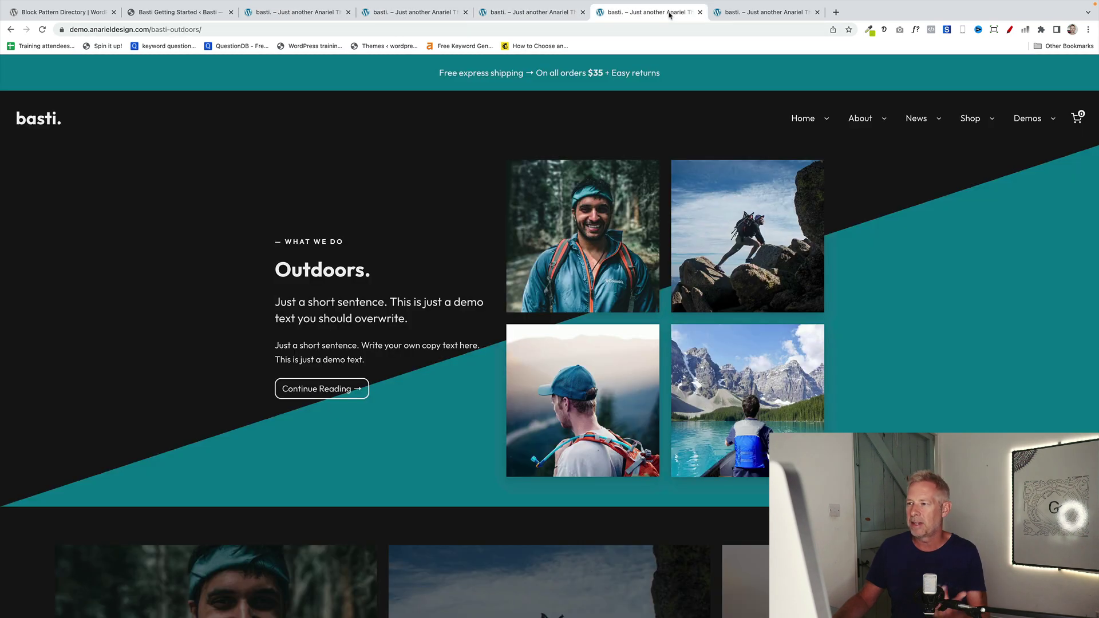
pyautogui.click(742, 16)
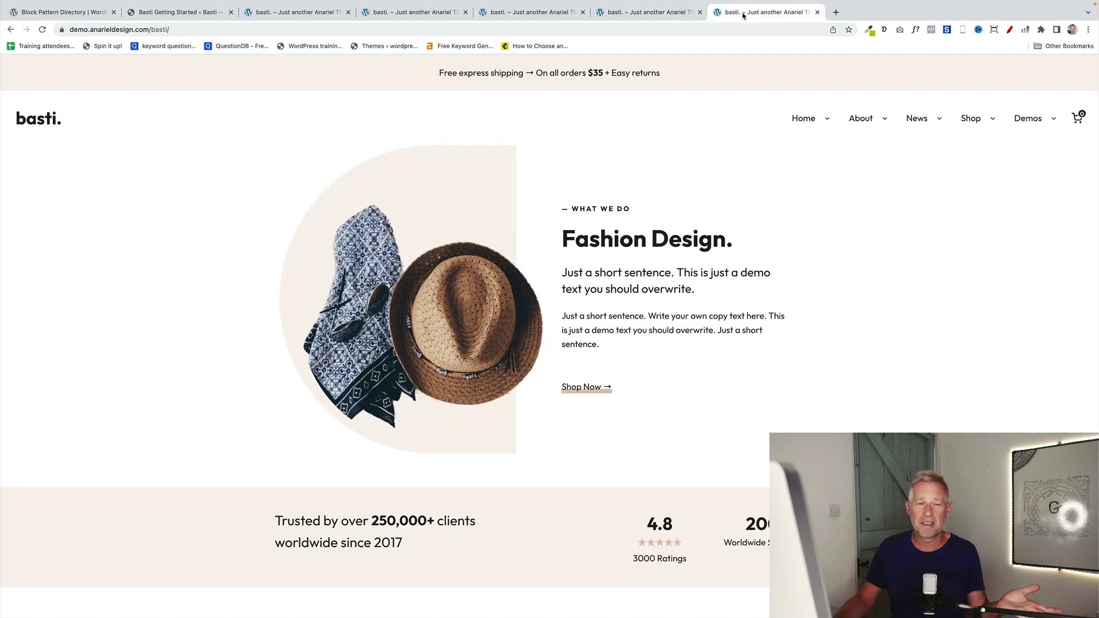
pyautogui.click(170, 16)
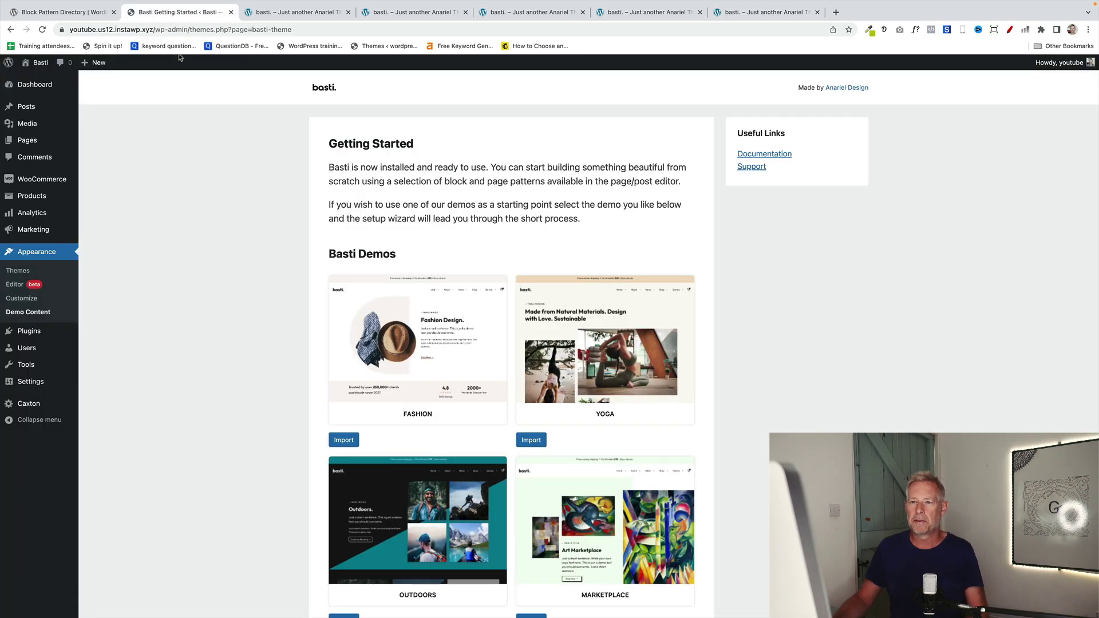
# Visit the site's front-end yoga homepage and scroll through its sections
pyautogui.click(34, 78)
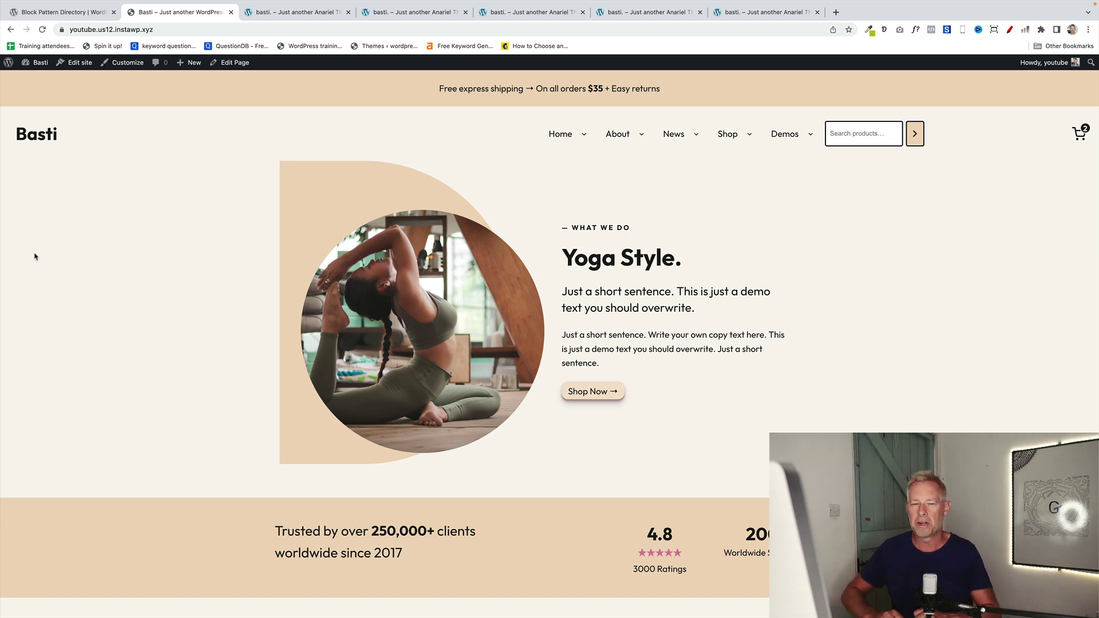
pyautogui.scroll(-7, 63, 288)
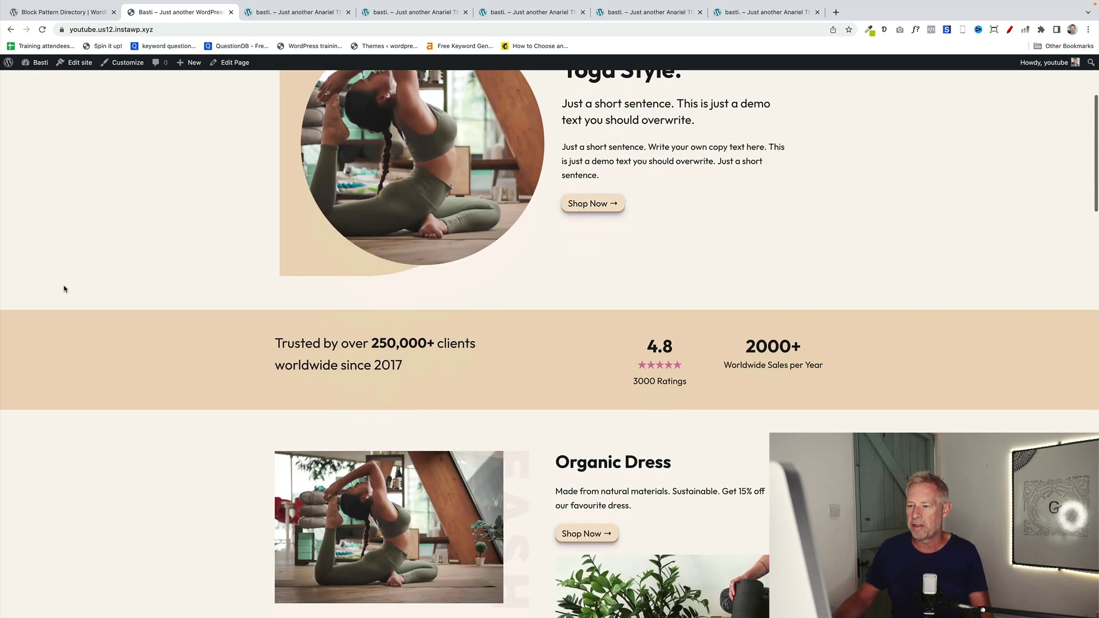
pyautogui.scroll(-14, 63, 288)
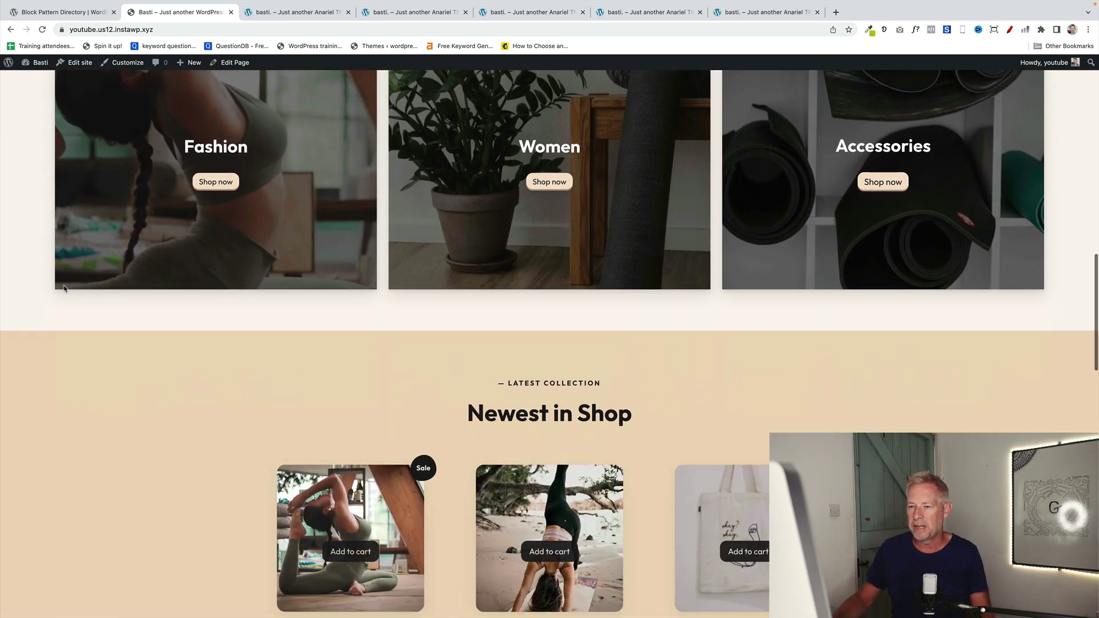
pyautogui.scroll(-1, 64, 288)
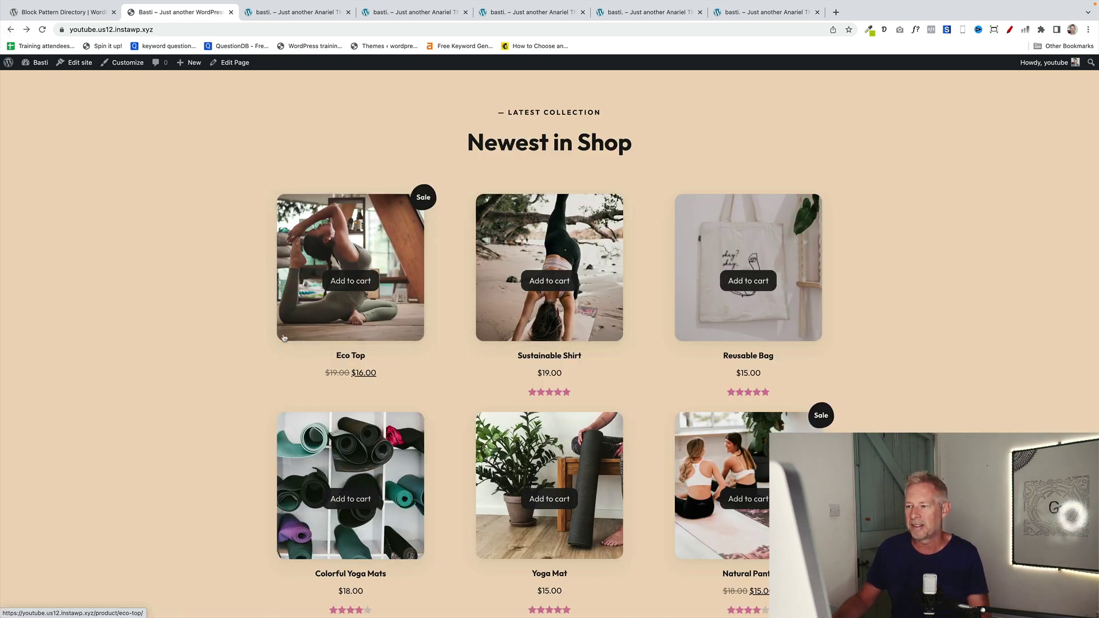
pyautogui.scroll(-4, 287, 343)
pyautogui.scroll(5, 309, 337)
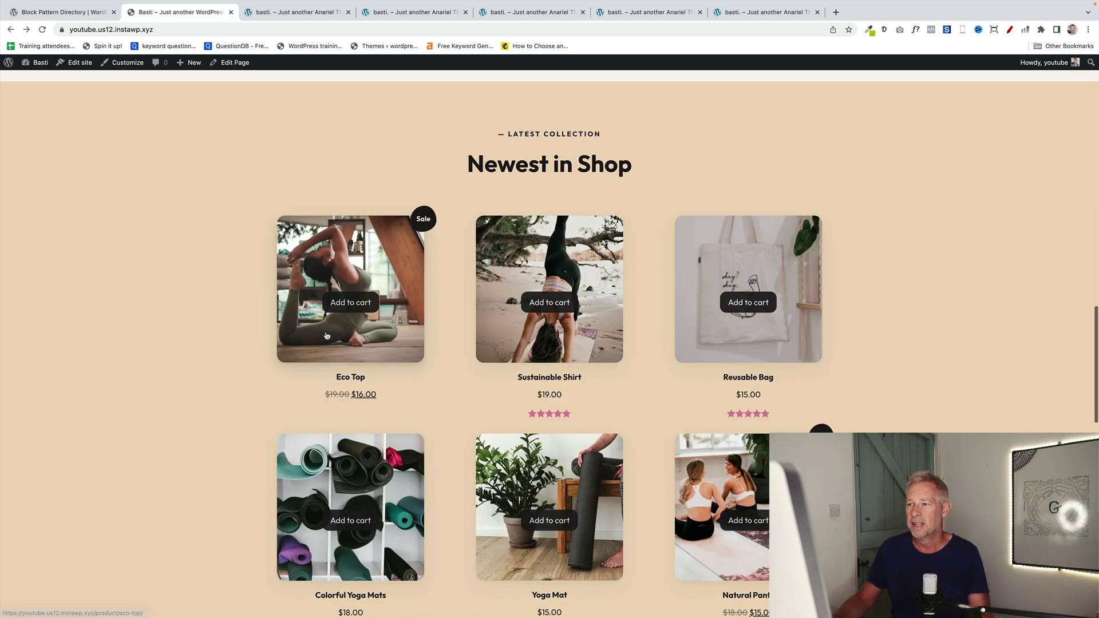
pyautogui.scroll(12, 326, 336)
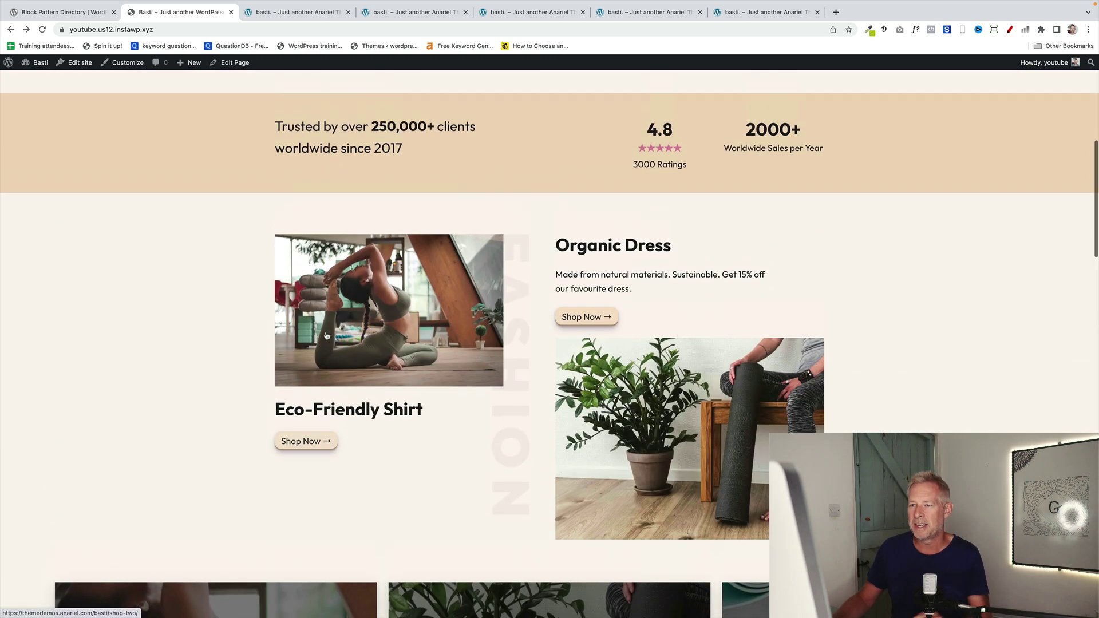
pyautogui.scroll(1, 327, 335)
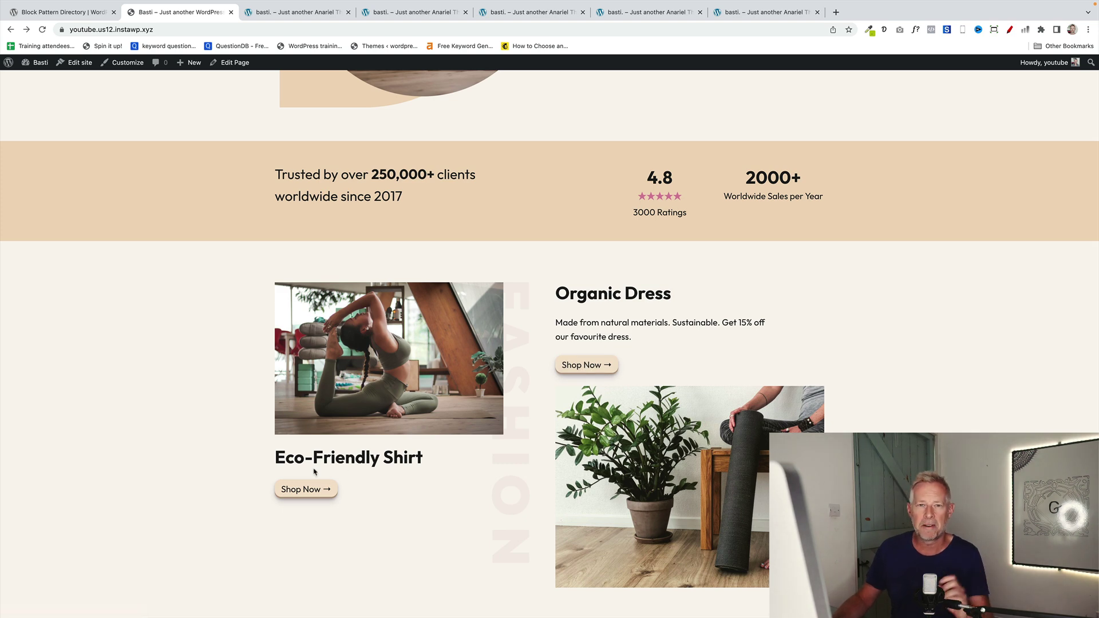
pyautogui.scroll(7, 313, 470)
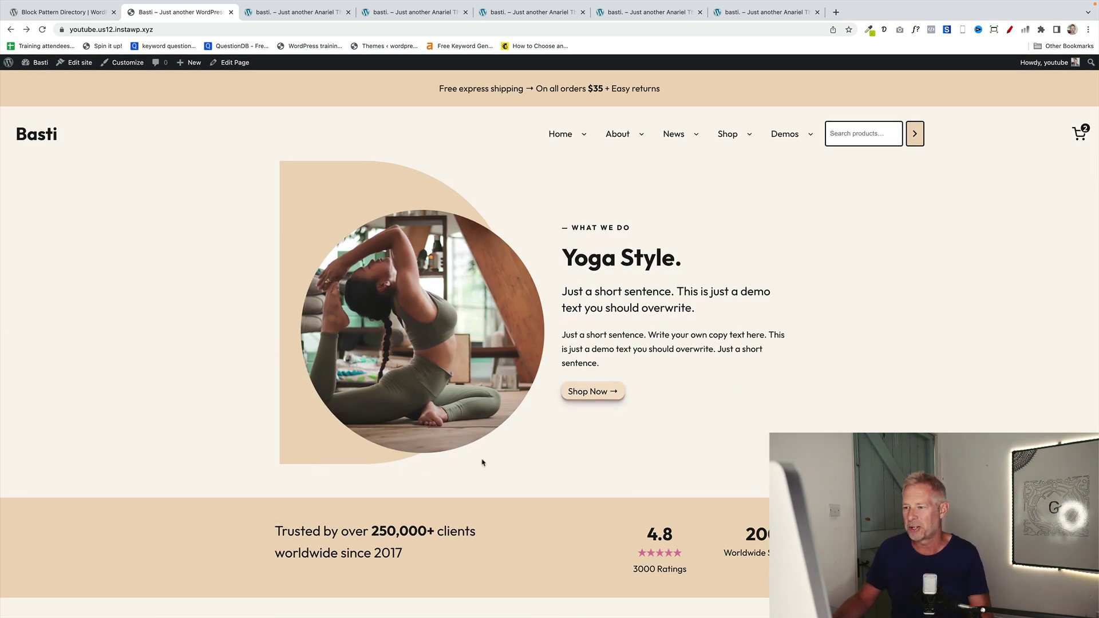
# Check the header items, then scroll down the front-end page again
pyautogui.moveTo(569, 141)
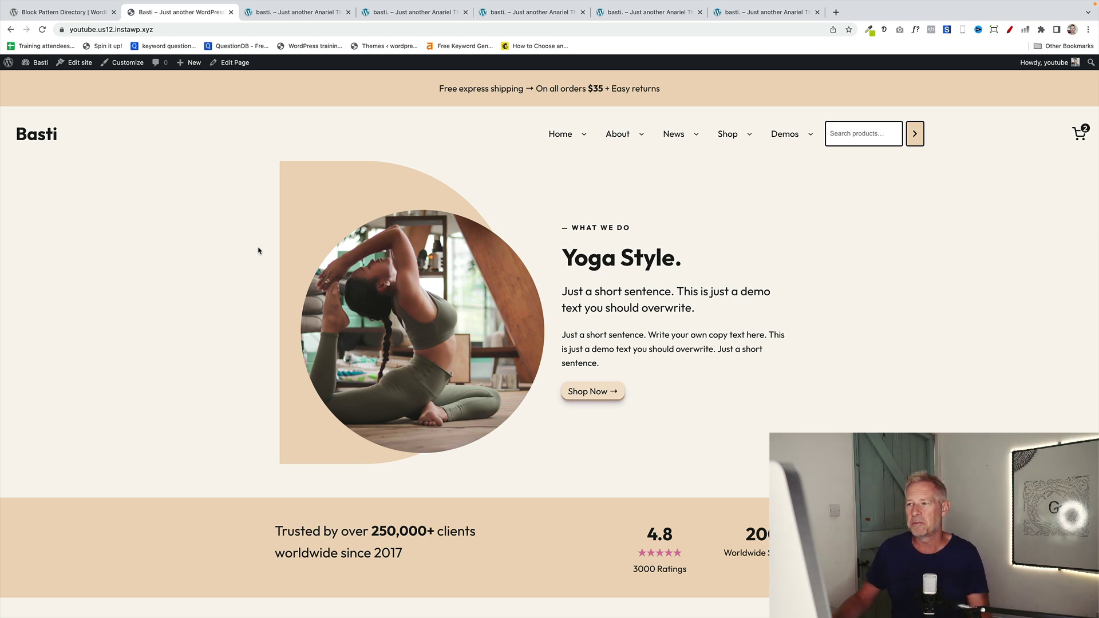
pyautogui.scroll(-3, 243, 321)
pyautogui.scroll(3, 243, 321)
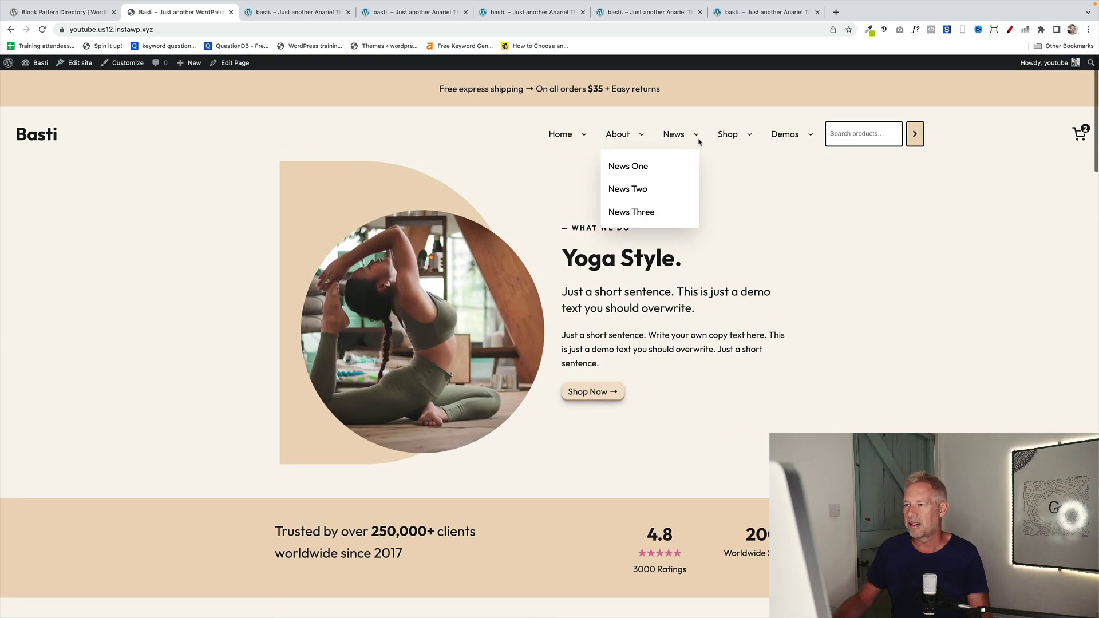
pyautogui.moveTo(730, 139)
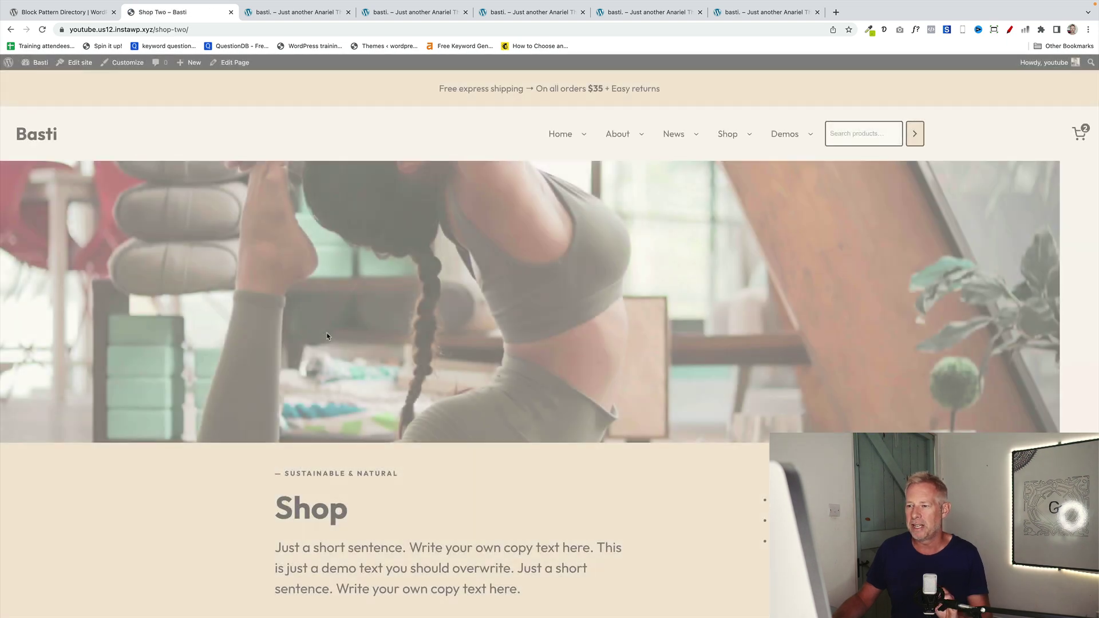
pyautogui.scroll(-3, 333, 337)
pyautogui.scroll(-2, 333, 337)
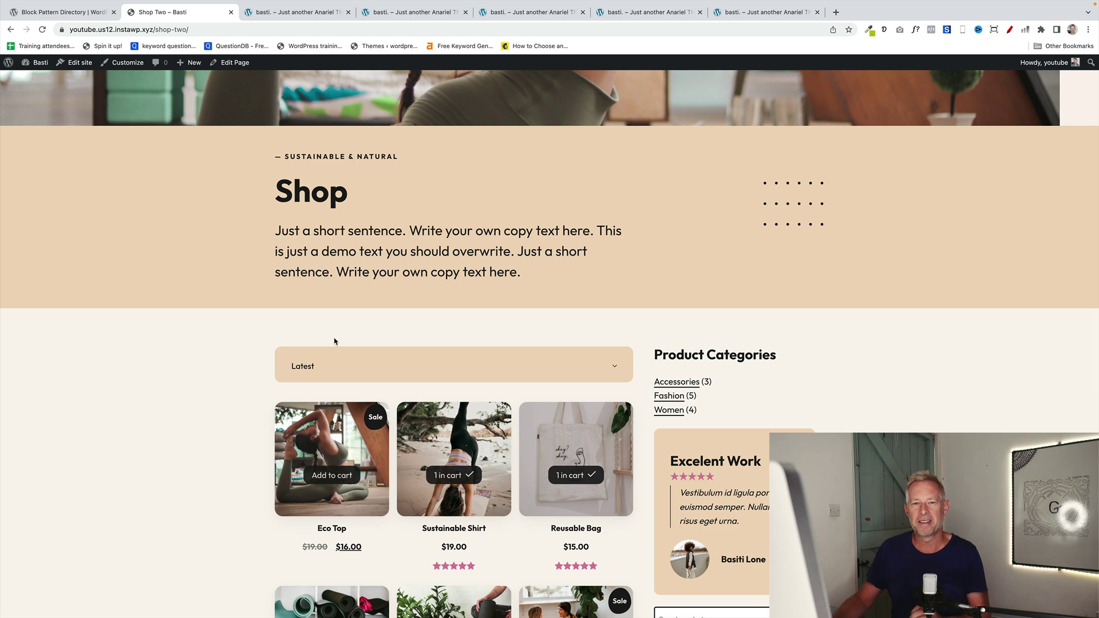
pyautogui.scroll(-4, 291, 379)
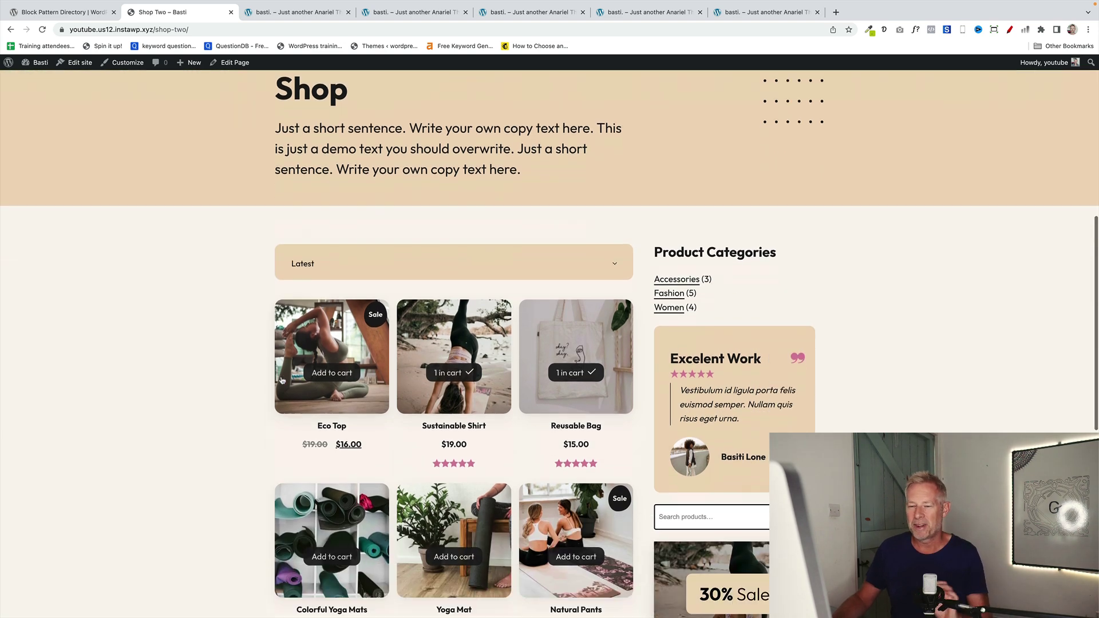
pyautogui.scroll(-4, 281, 380)
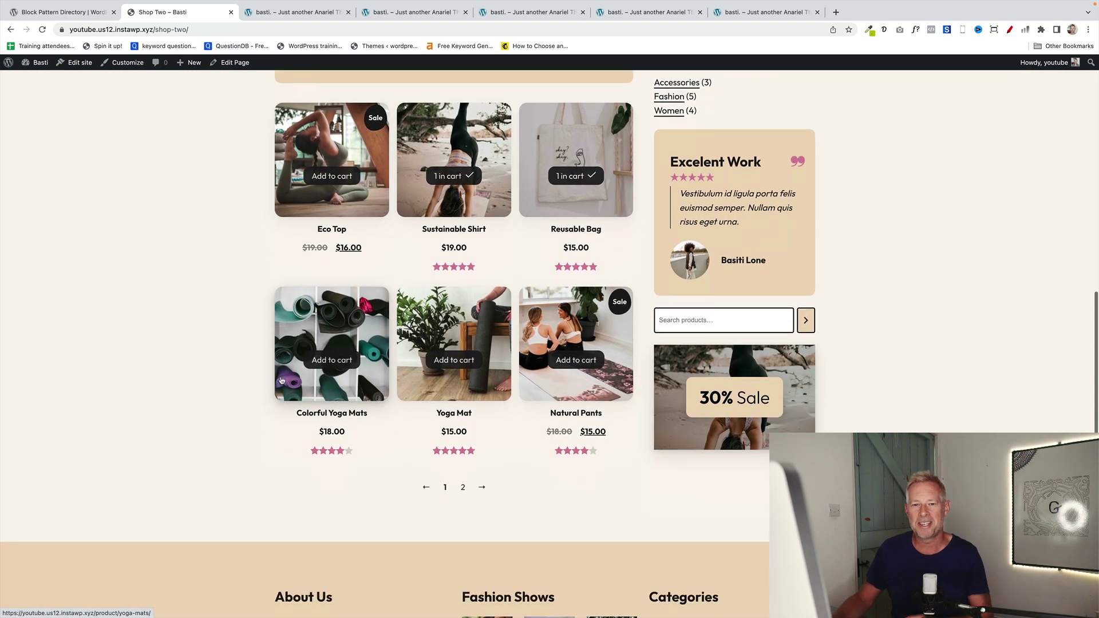
pyautogui.scroll(-3, 281, 380)
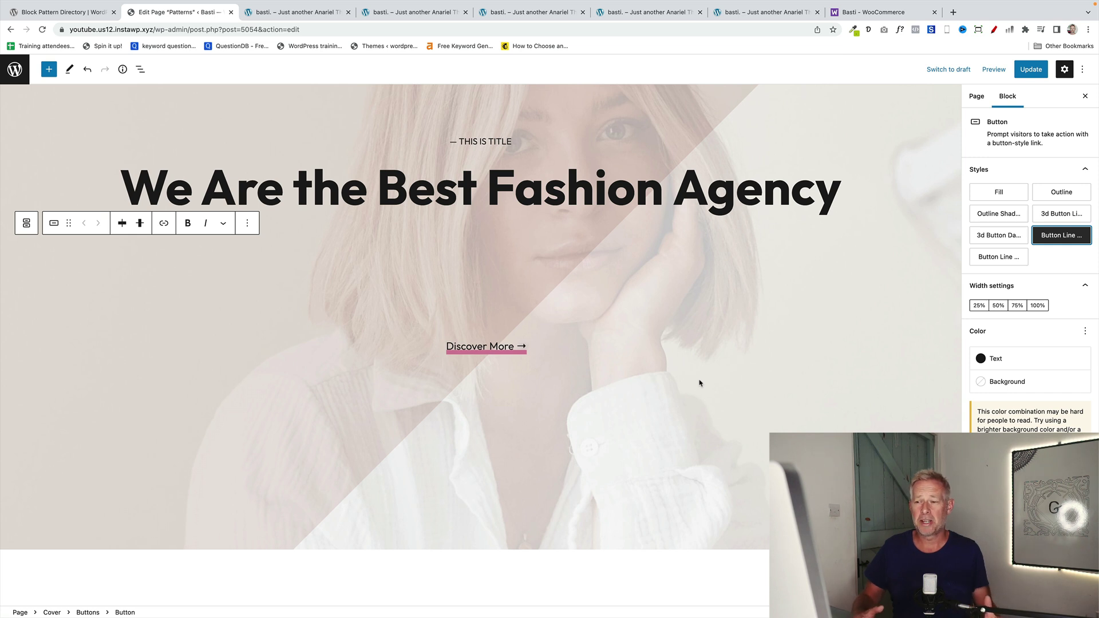
pyautogui.tripleClick(497, 347)
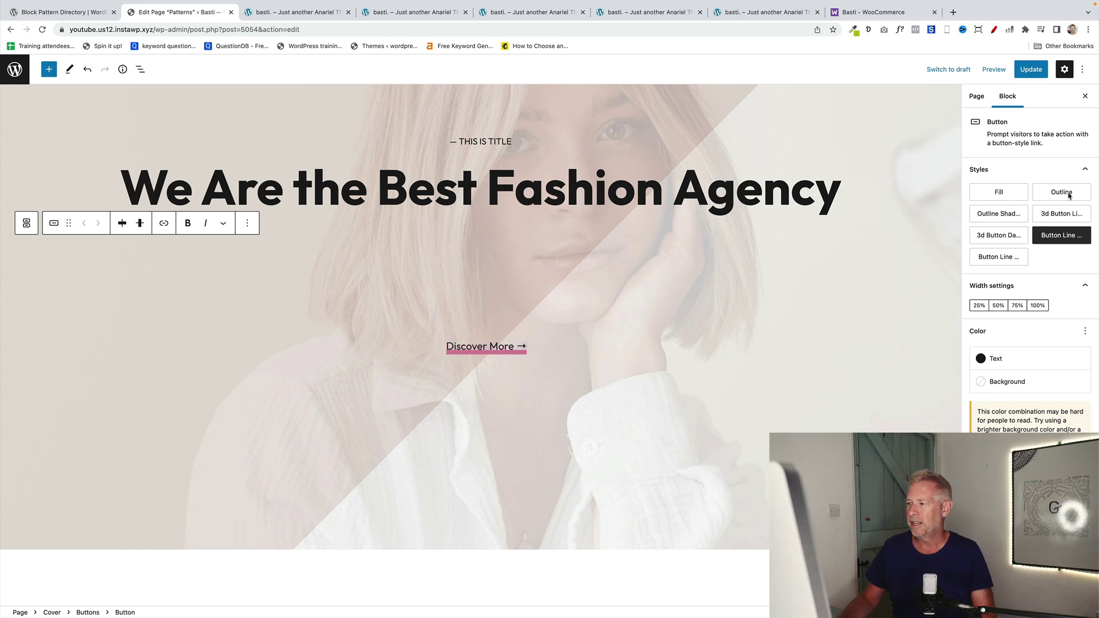
pyautogui.click(996, 193)
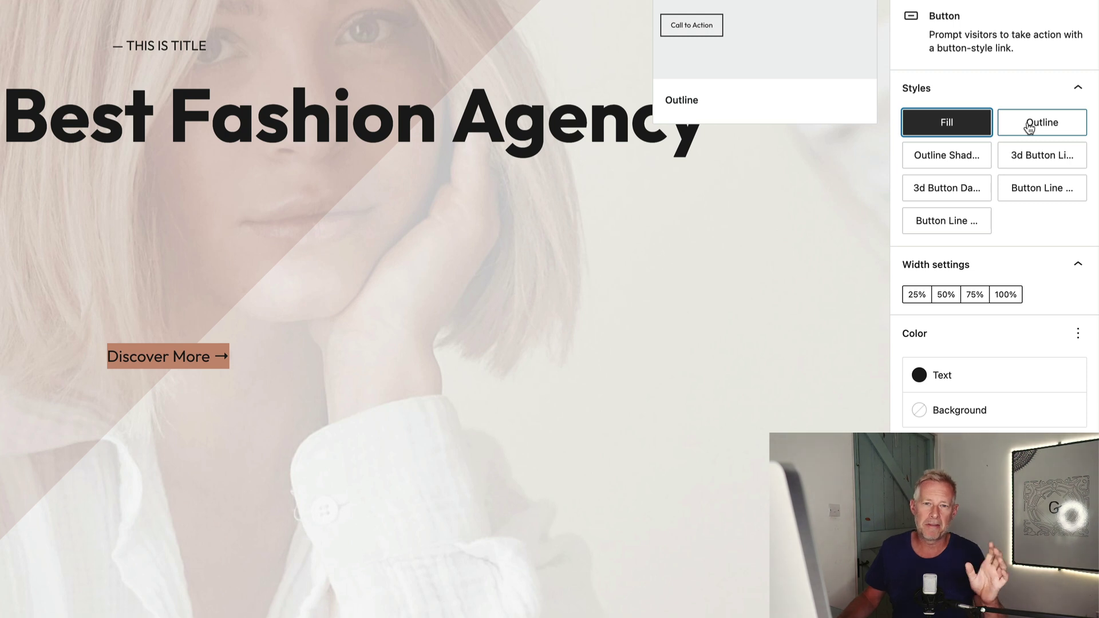
pyautogui.click(1028, 127)
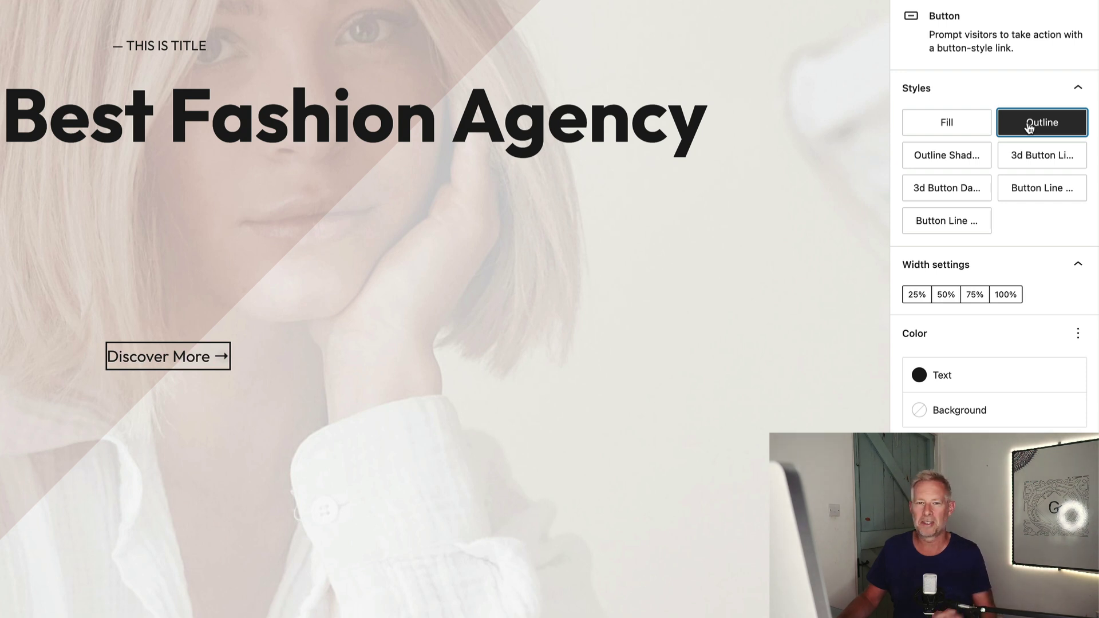
pyautogui.click(961, 155)
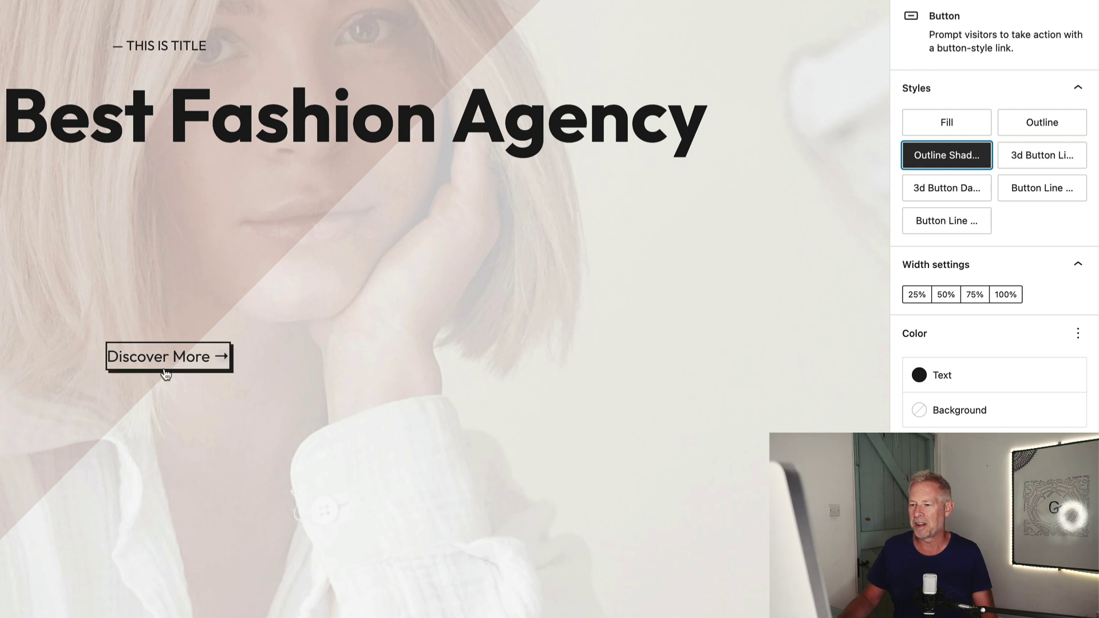
pyautogui.click(1008, 159)
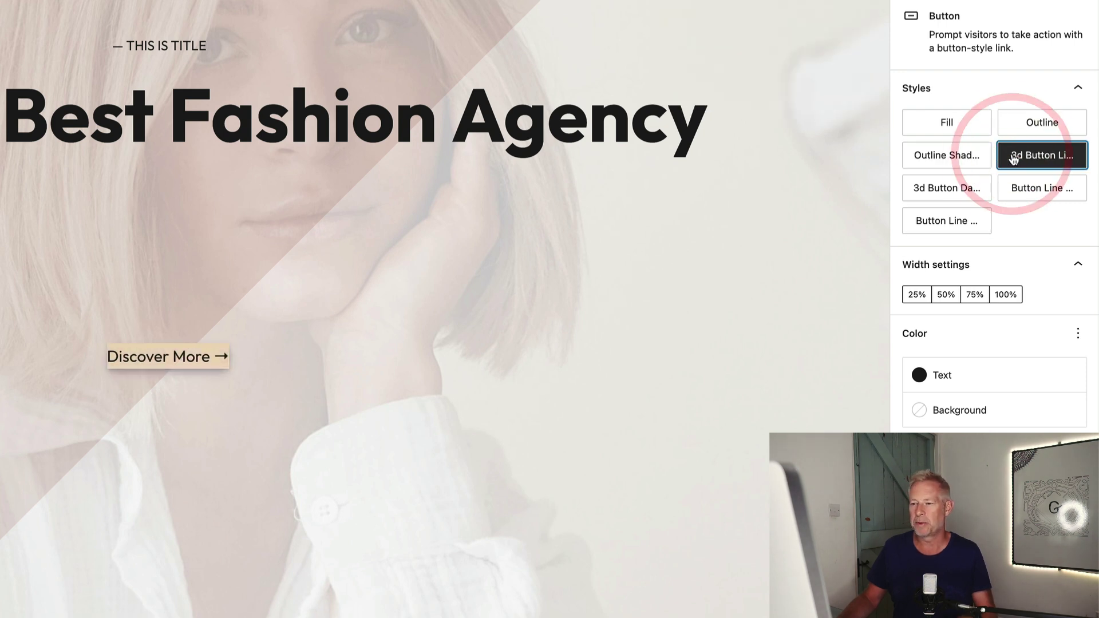
pyautogui.click(954, 198)
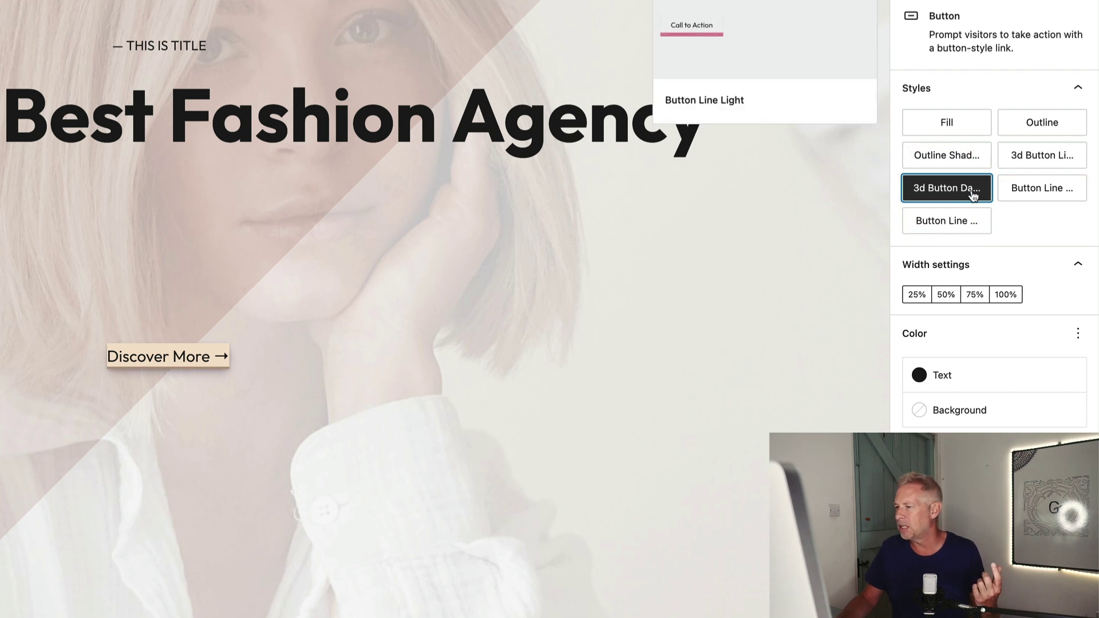
pyautogui.click(1034, 194)
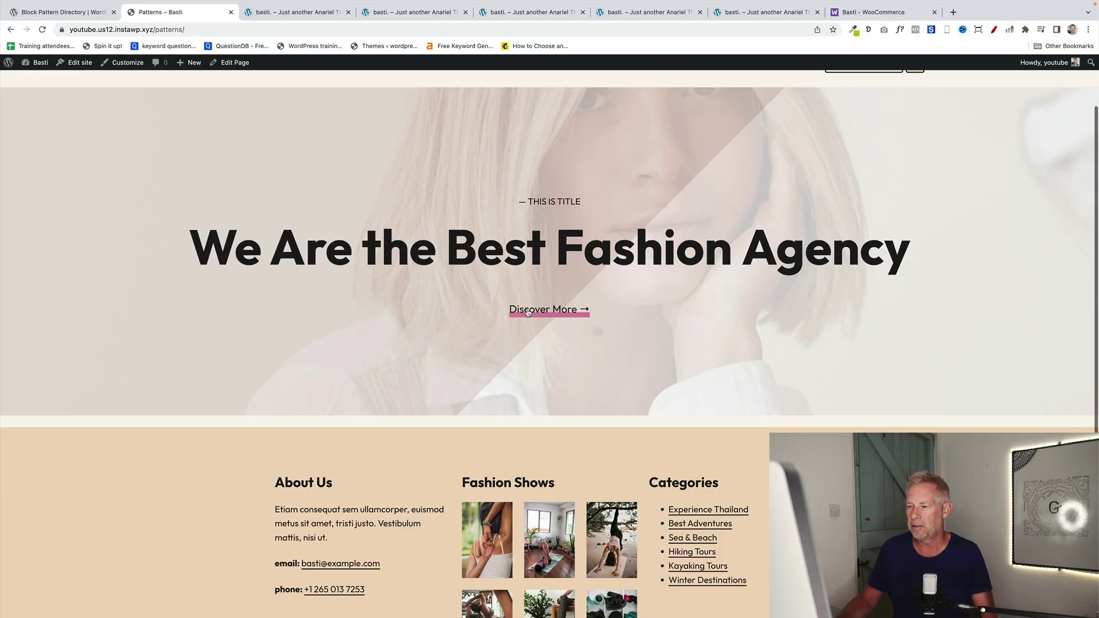
# Edit the Patterns page from the admin bar, selecting its Discover More button along the way
pyautogui.scroll(3, 452, 395)
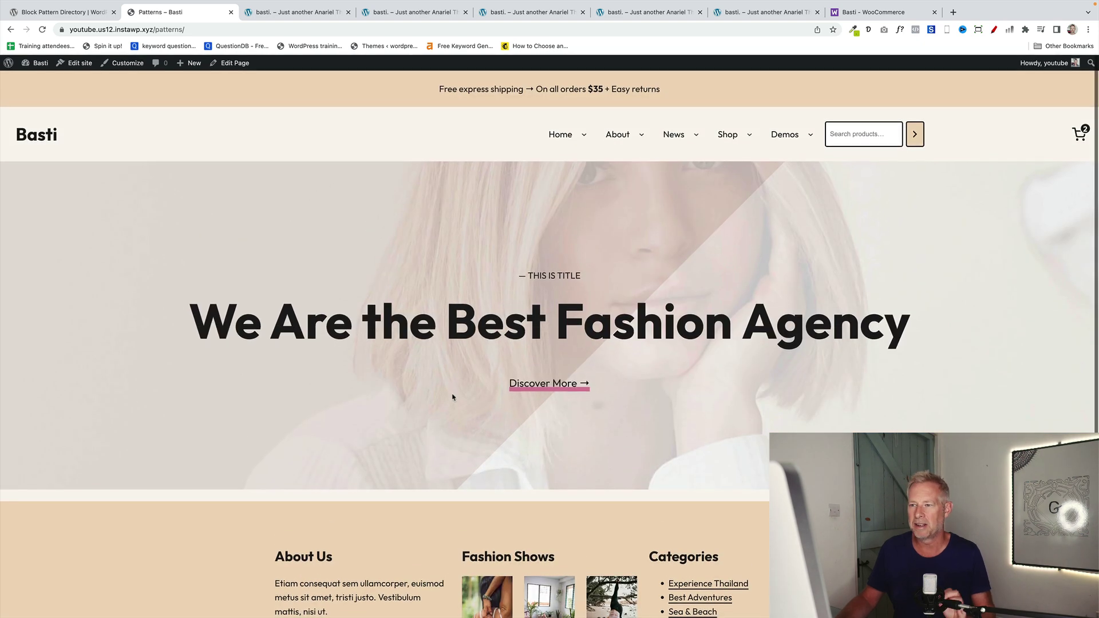
pyautogui.click(233, 63)
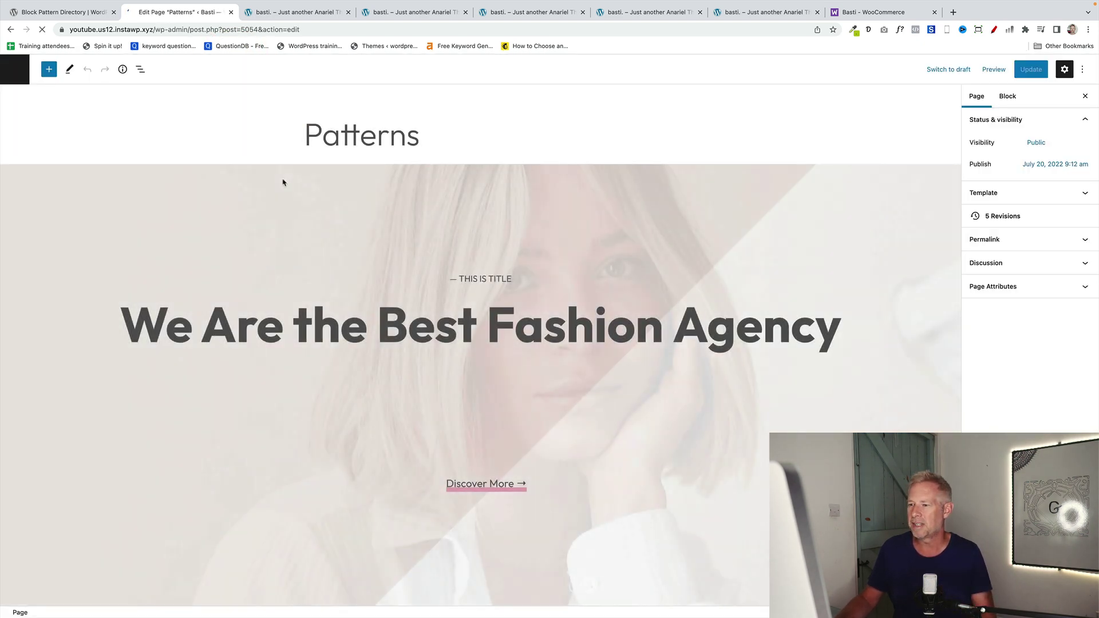
pyautogui.click(486, 483)
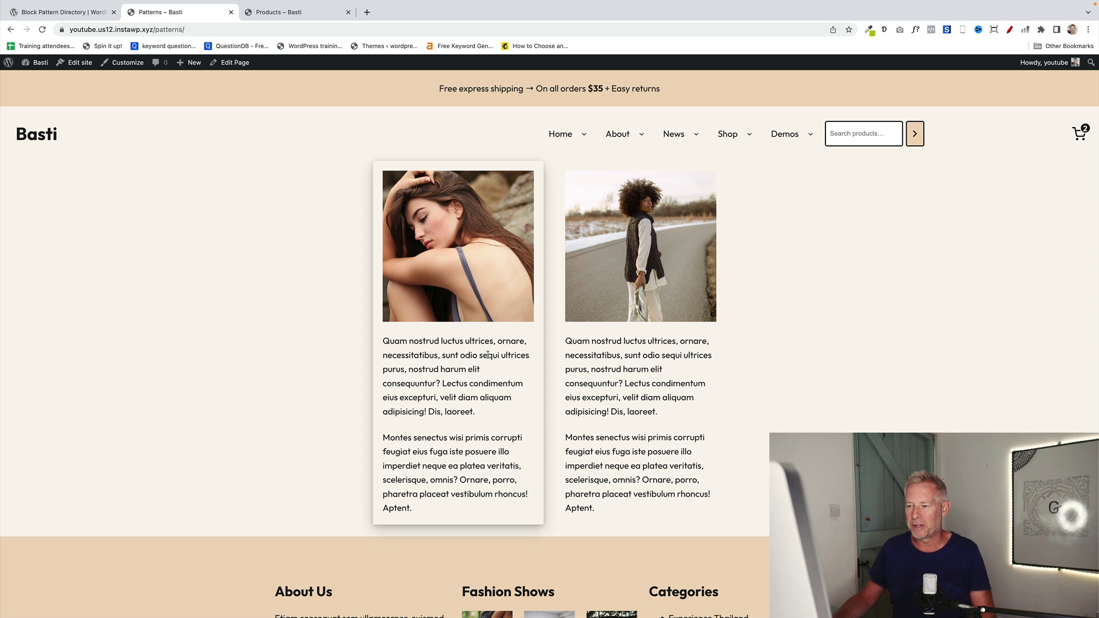
pyautogui.click(232, 66)
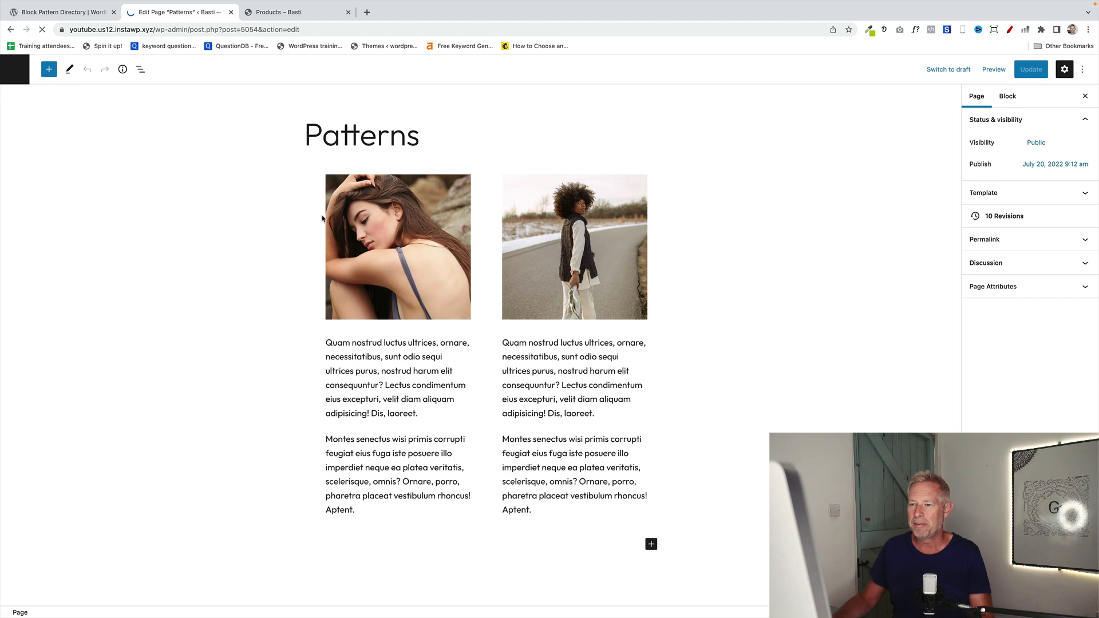
# Style the left column with Hover Shadow, update the Patterns page and view it live
pyautogui.click(344, 174)
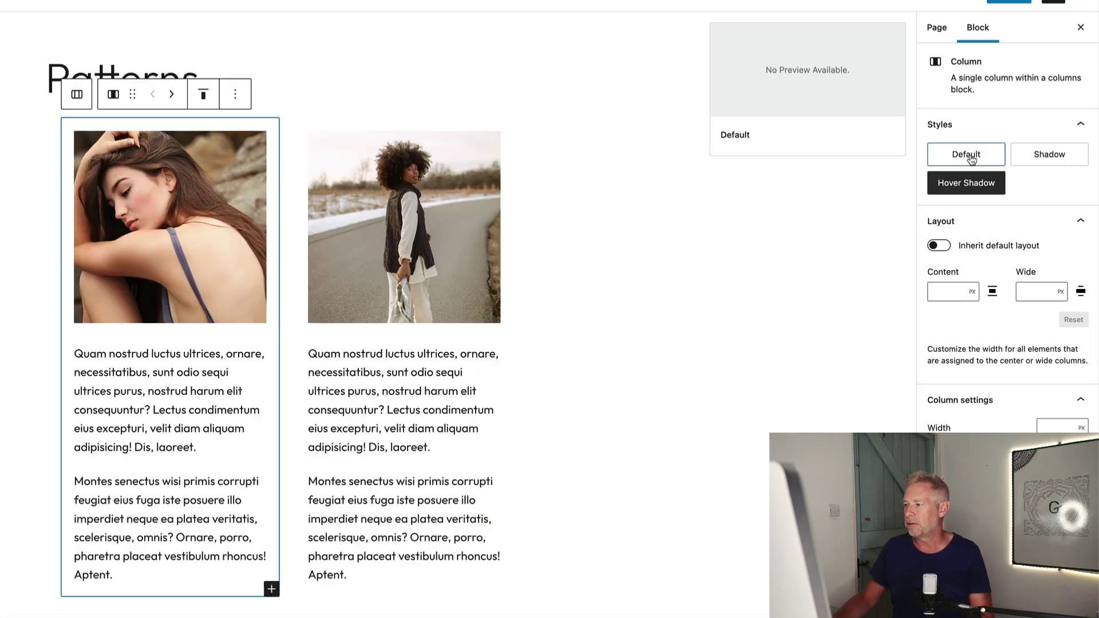
pyautogui.click(971, 158)
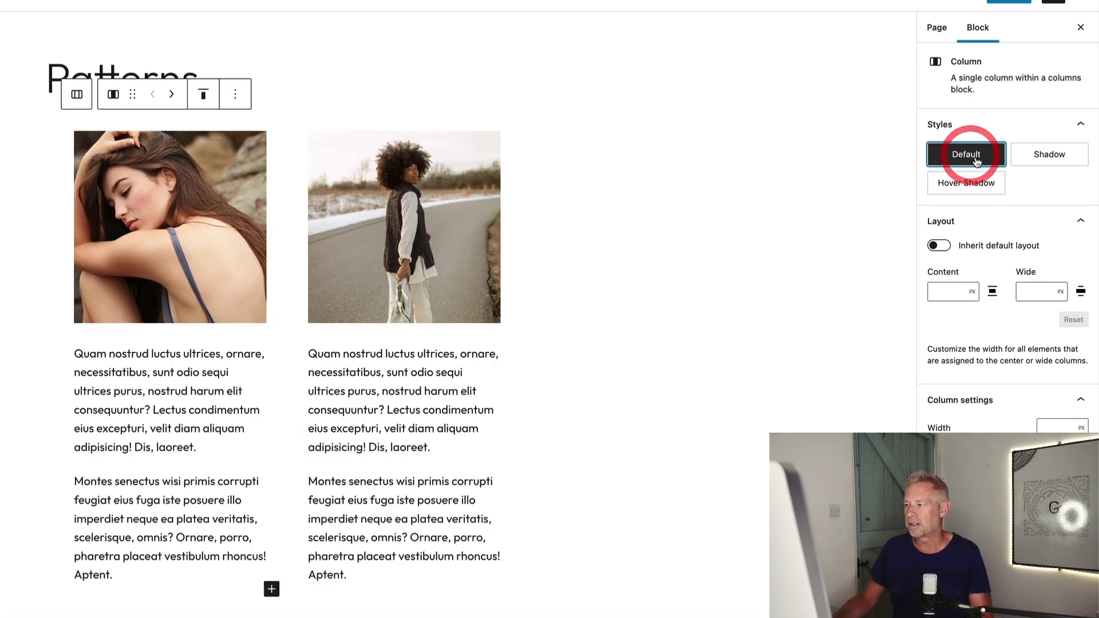
pyautogui.click(1039, 158)
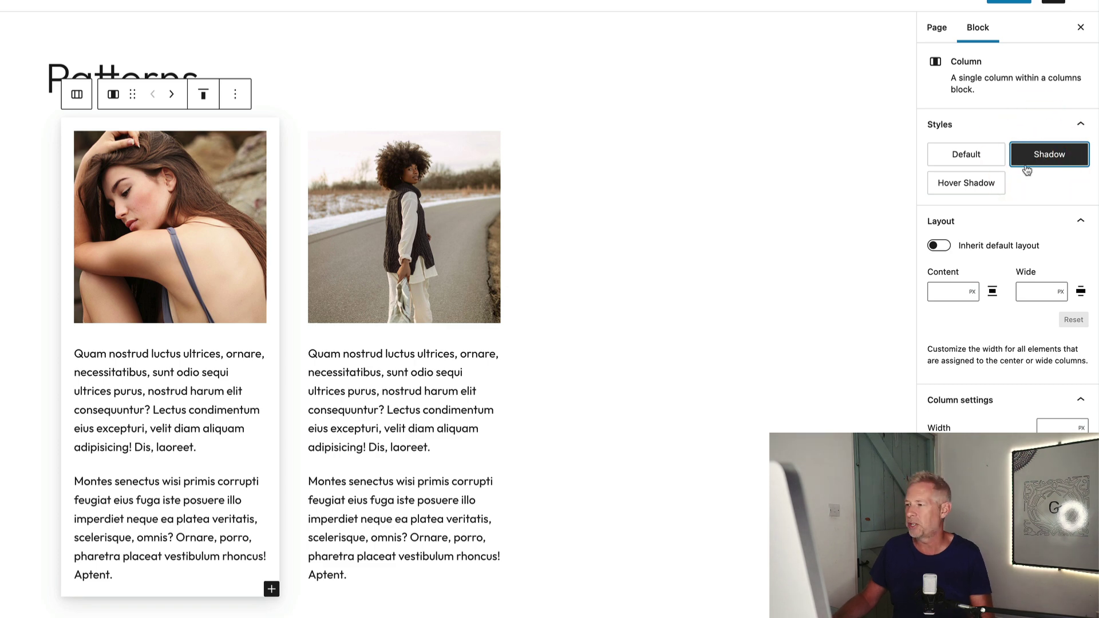
pyautogui.click(992, 183)
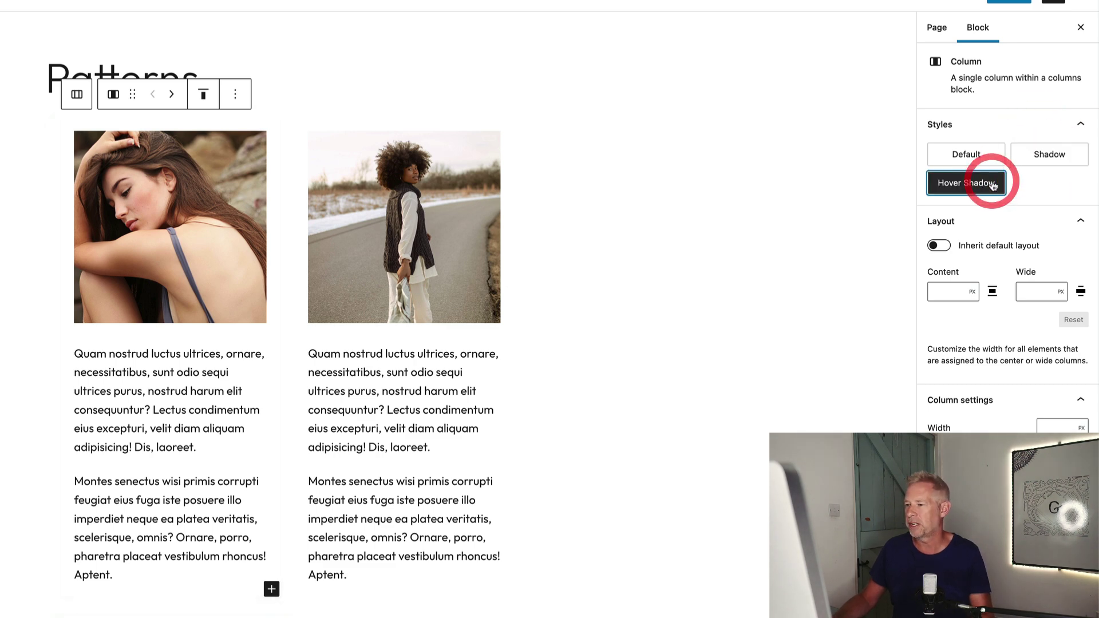
pyautogui.click(996, 4)
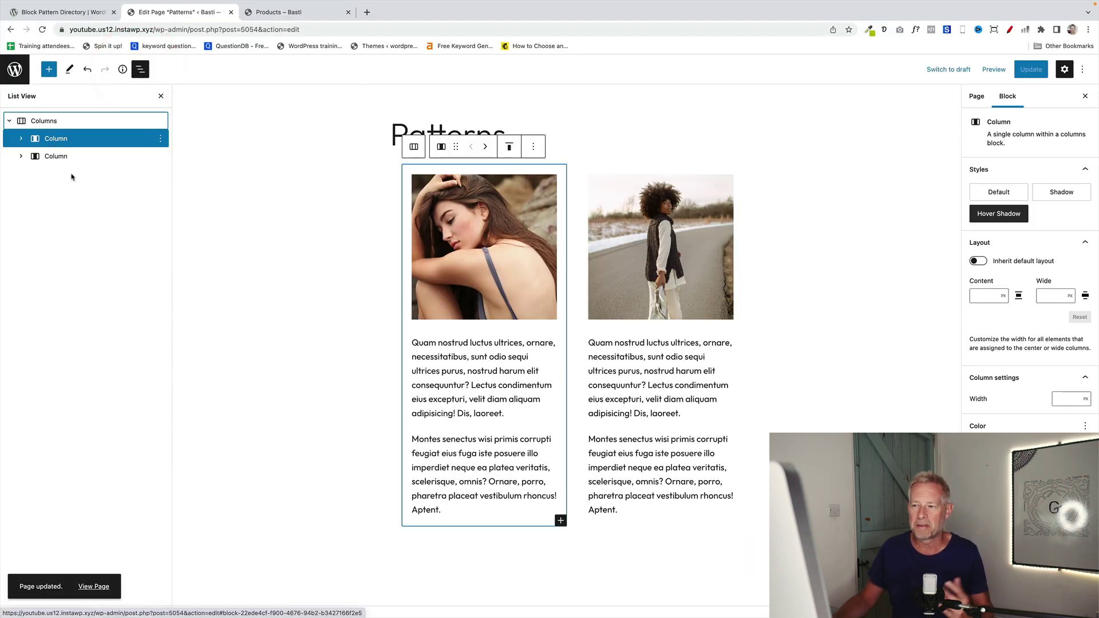
pyautogui.click(91, 586)
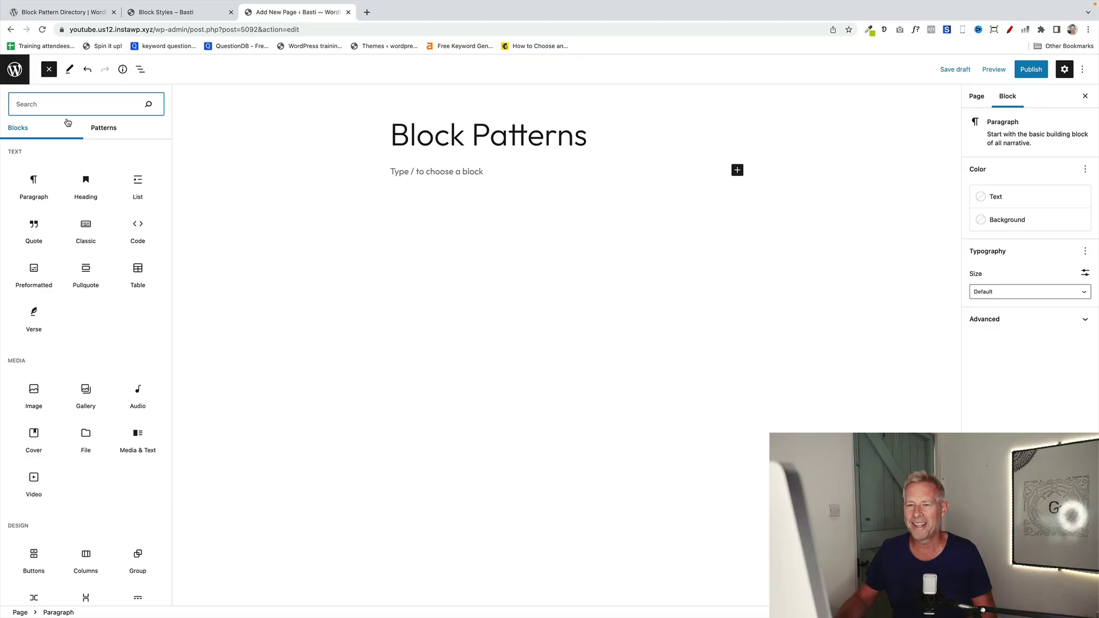
# In the inserter's Patterns tab, switch the category from Footer to Hero
pyautogui.click(49, 69)
pyautogui.click(49, 69)
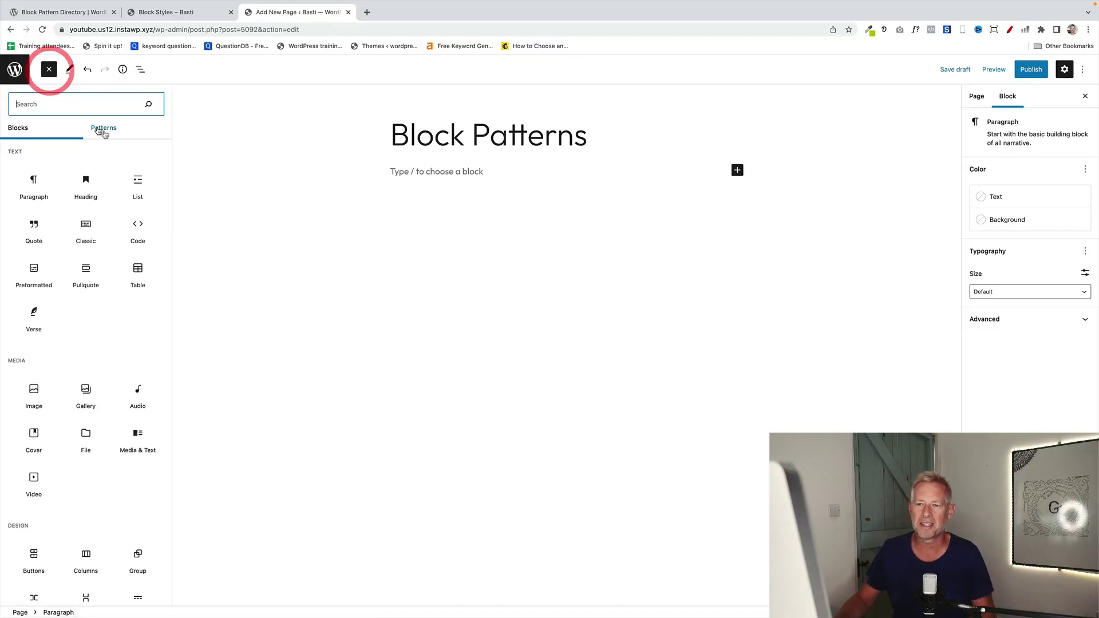
pyautogui.click(109, 133)
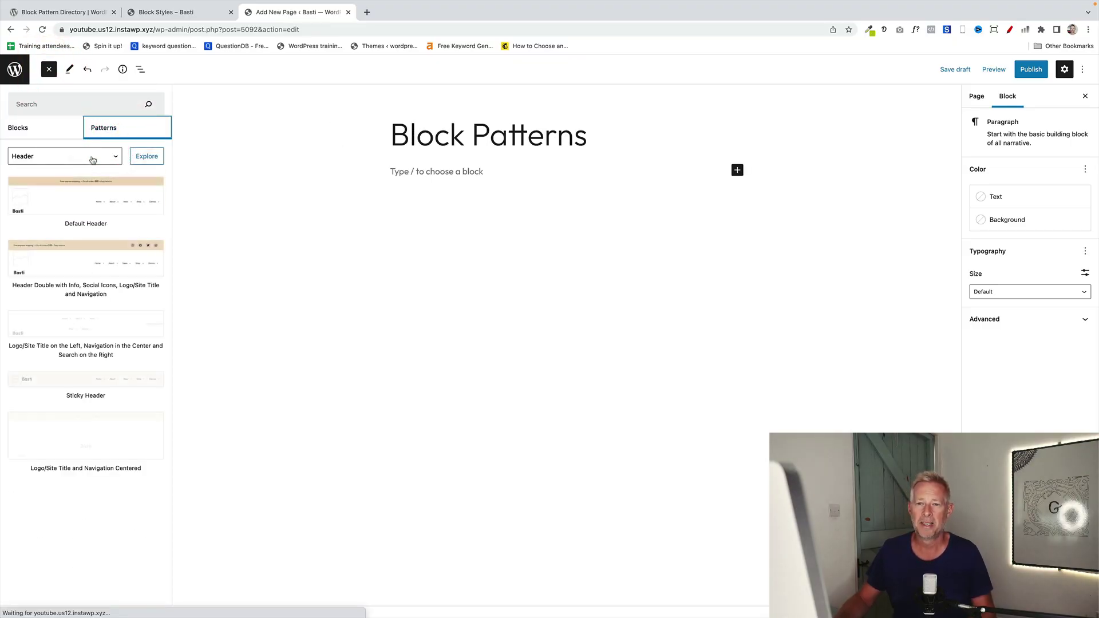
pyautogui.click(93, 156)
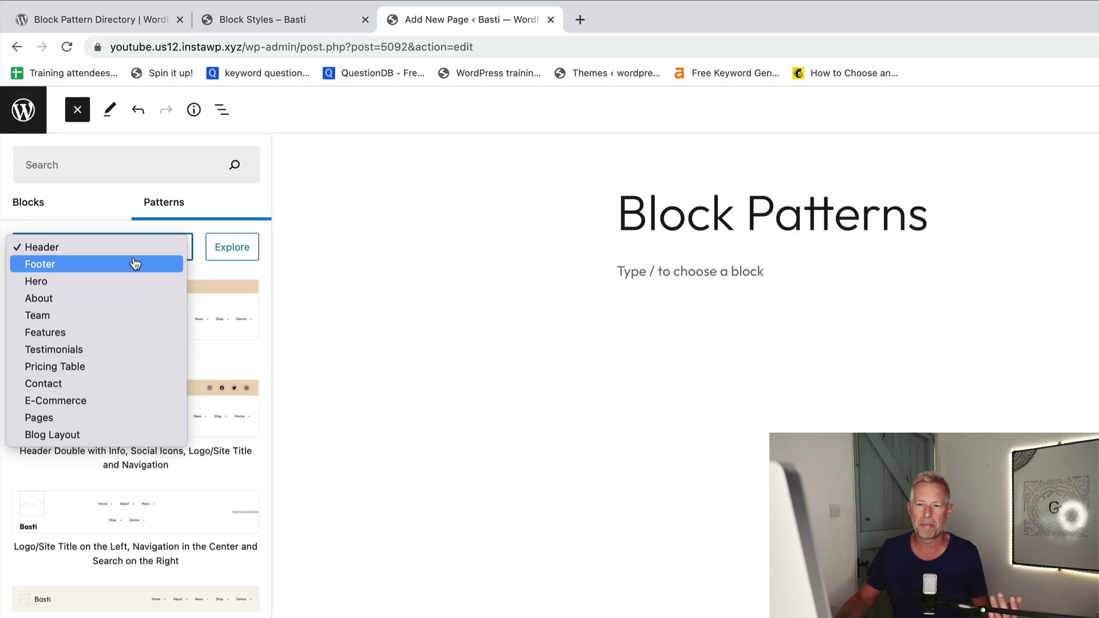
pyautogui.click(133, 262)
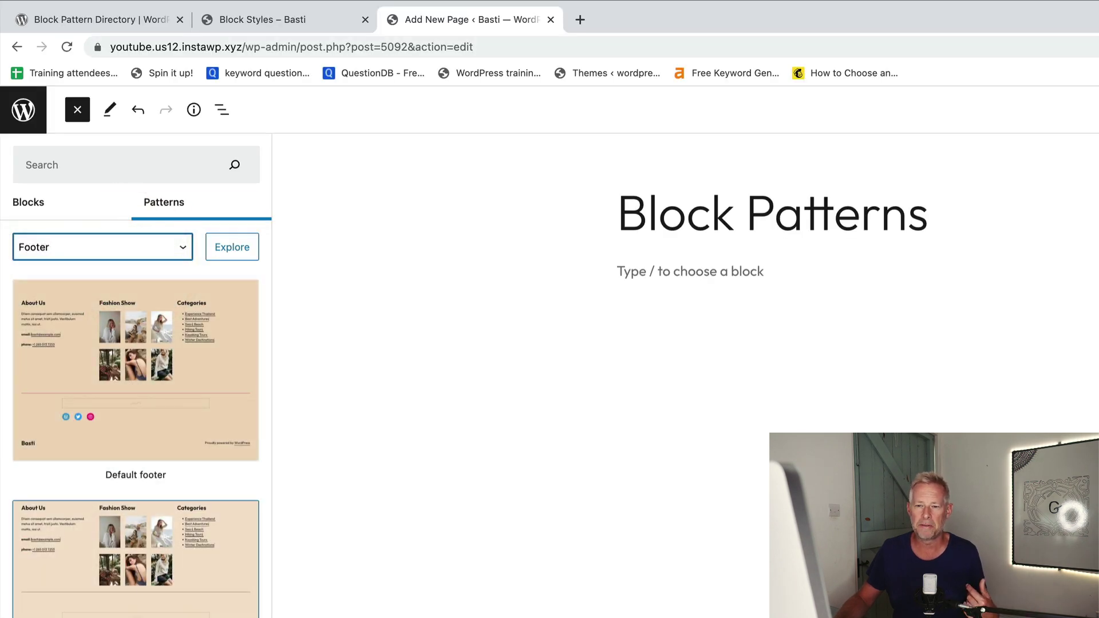
pyautogui.click(111, 257)
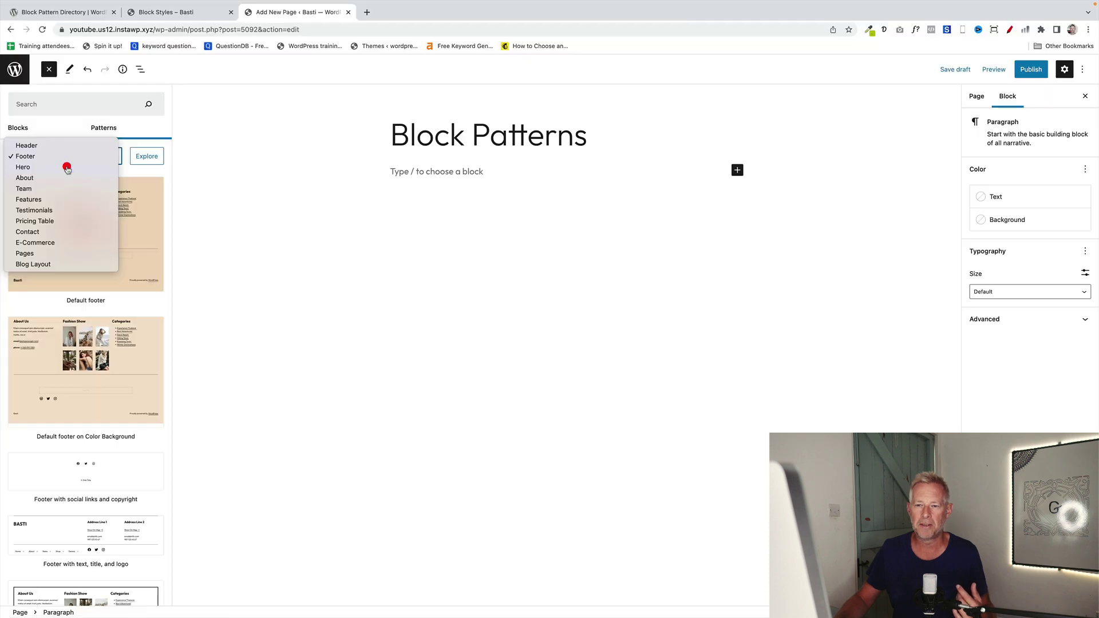
pyautogui.click(67, 167)
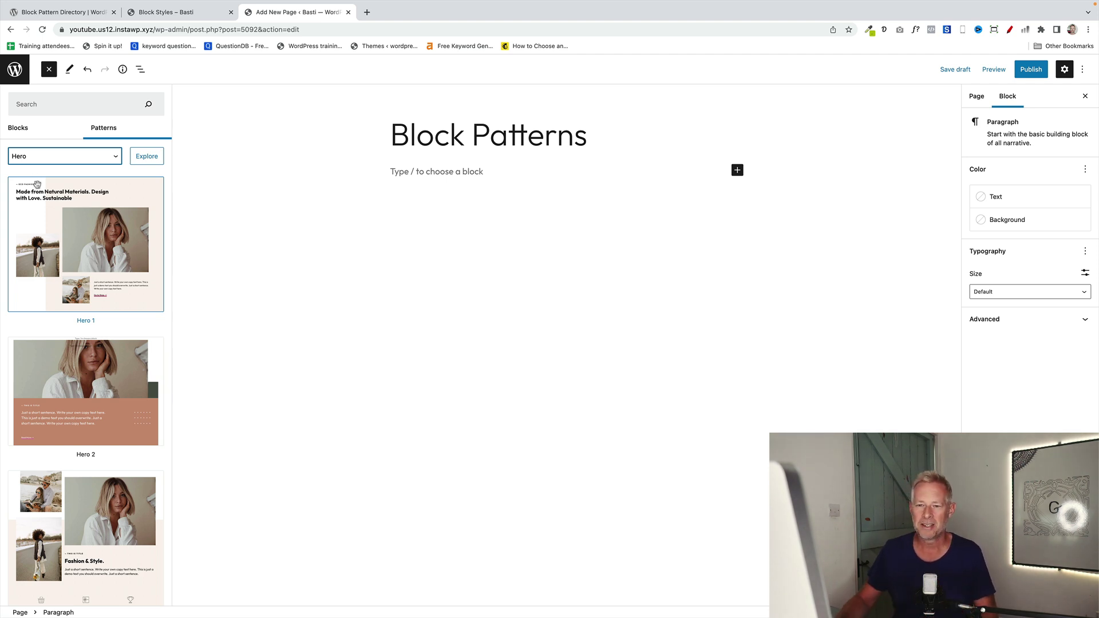
# Insert the Hero 1 pattern into the Block Patterns page
pyautogui.click(60, 241)
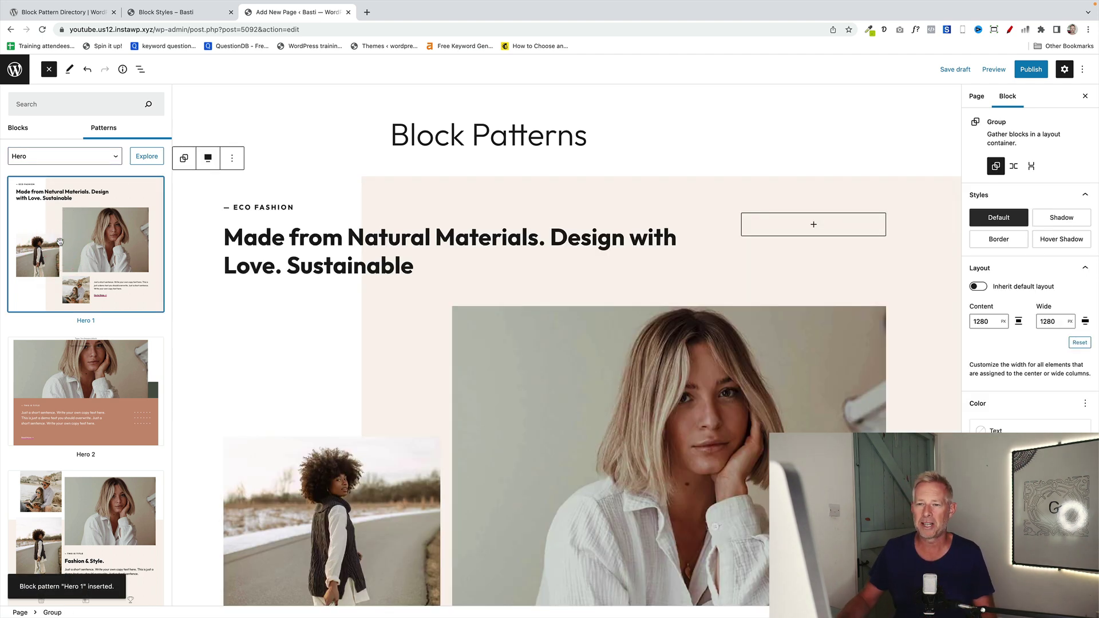
pyautogui.click(50, 70)
pyautogui.scroll(-10, 319, 430)
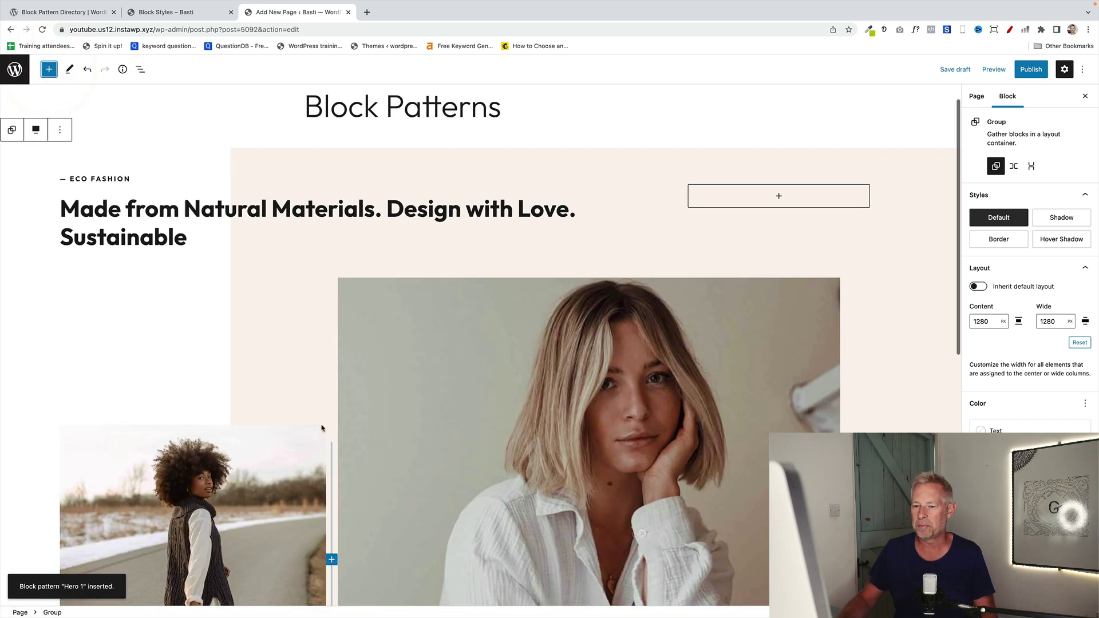
pyautogui.scroll(10, 321, 428)
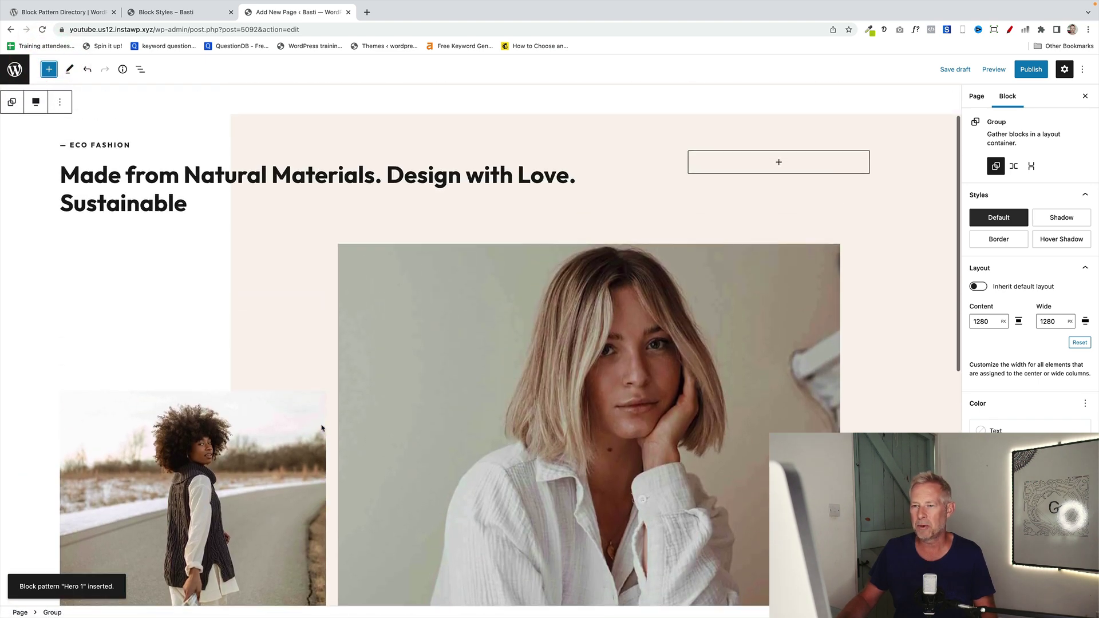
pyautogui.scroll(-2, 322, 428)
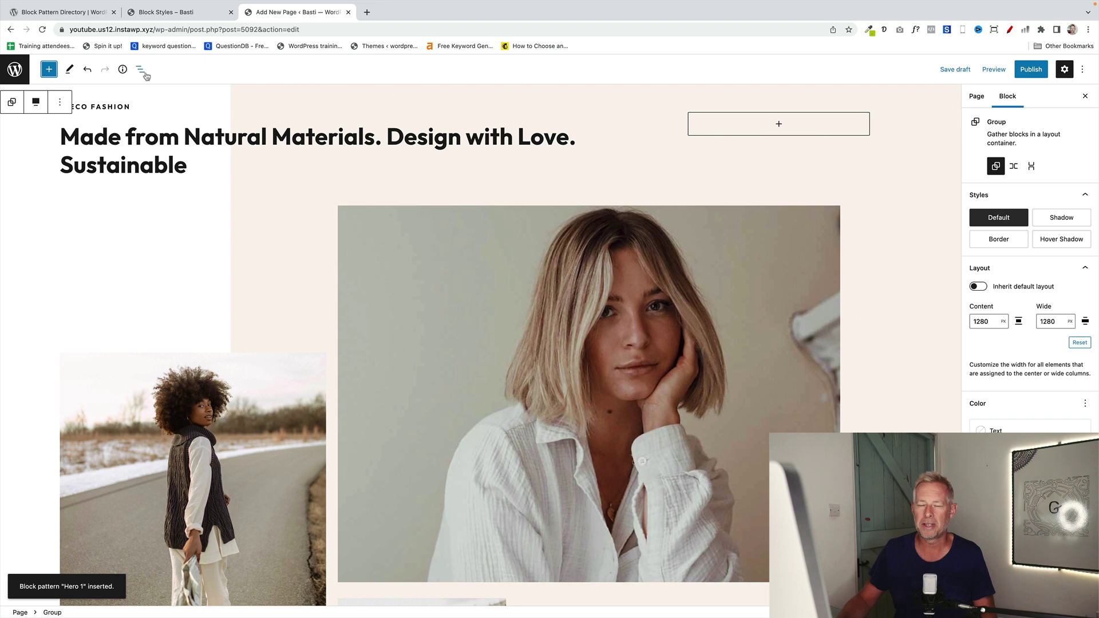
# Expand the Hero 1 Group blocks in List View, select the inner Group, and save the draft
pyautogui.click(140, 69)
pyautogui.click(10, 122)
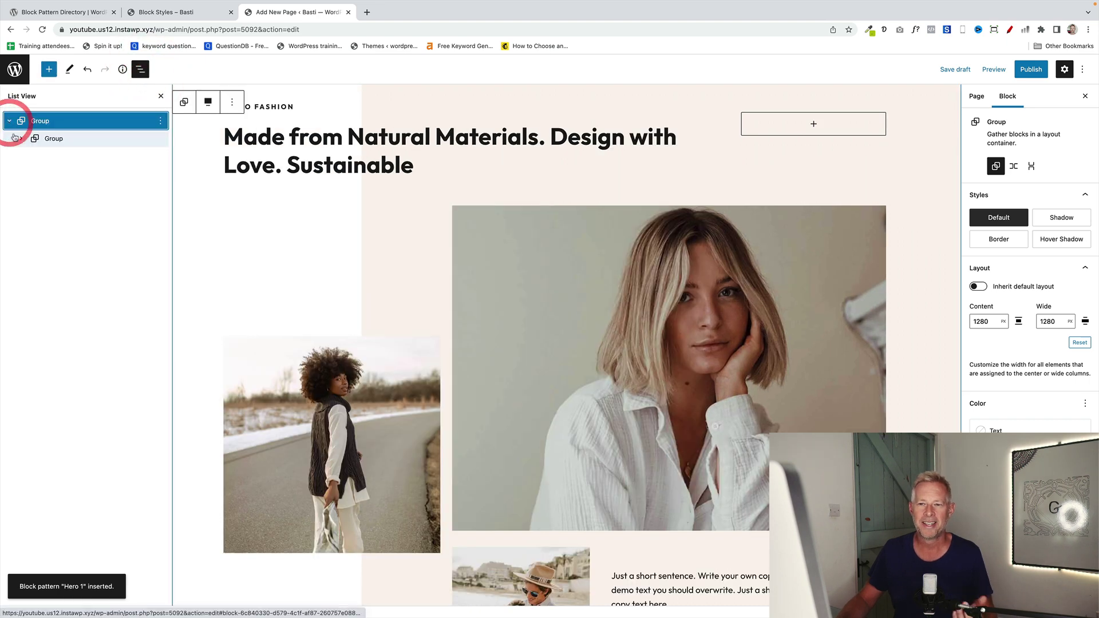
pyautogui.click(20, 139)
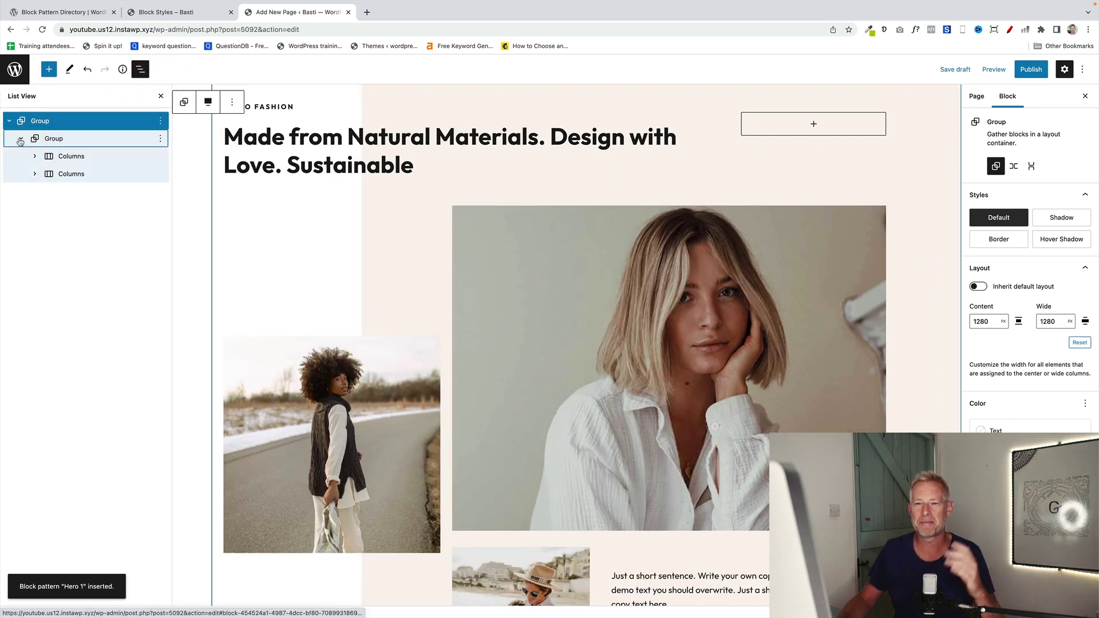
pyautogui.scroll(2, 229, 259)
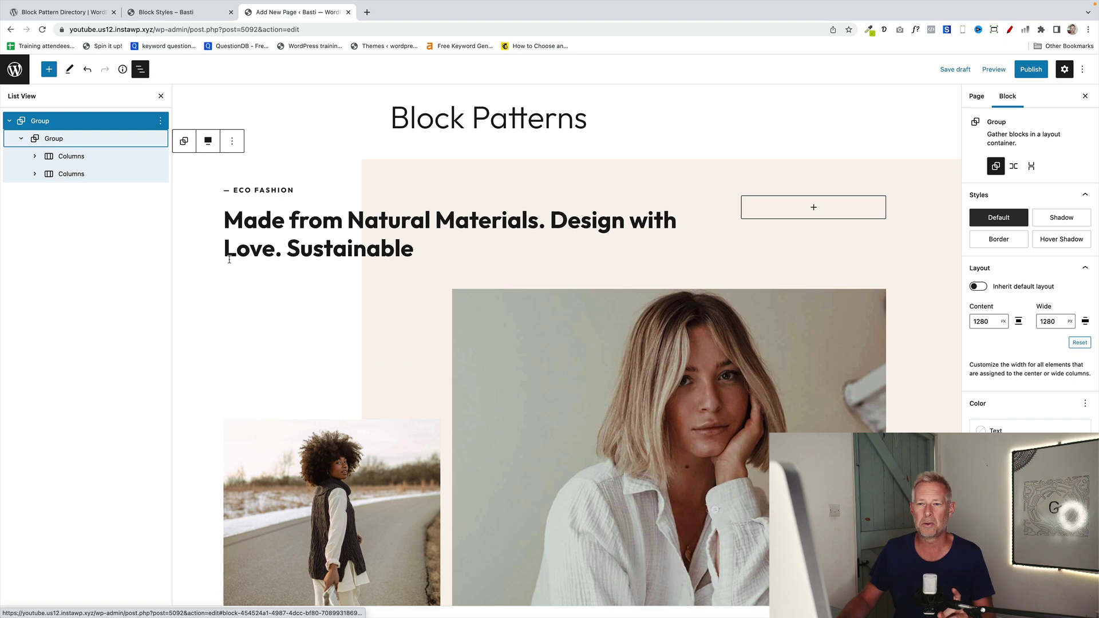
pyautogui.click(90, 141)
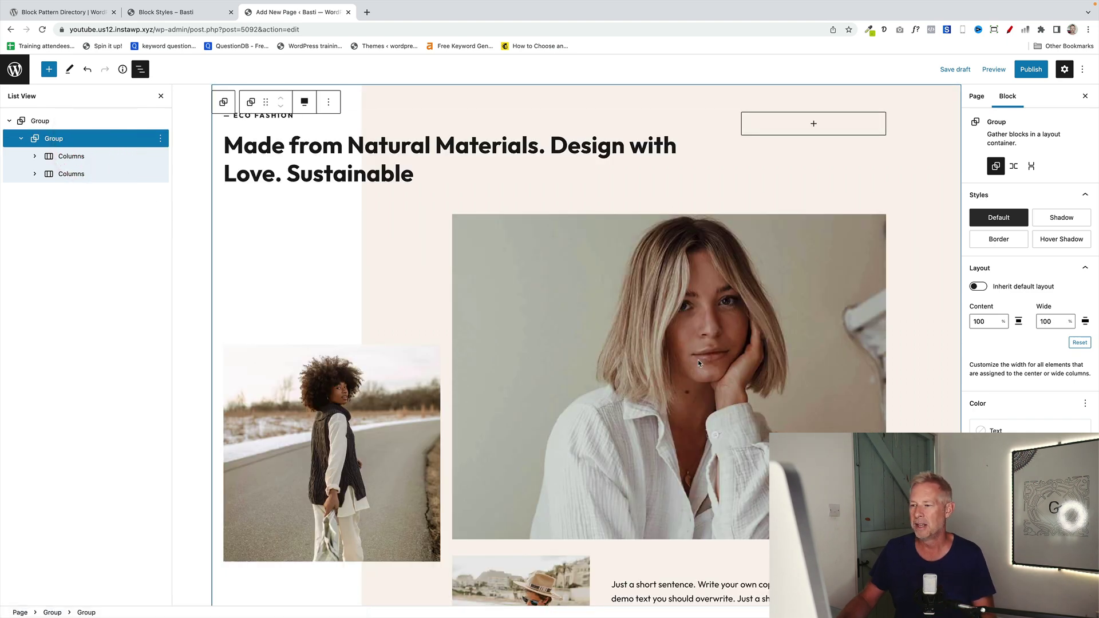
pyautogui.scroll(-3, 698, 362)
pyautogui.scroll(3, 573, 286)
pyautogui.press('super+s')
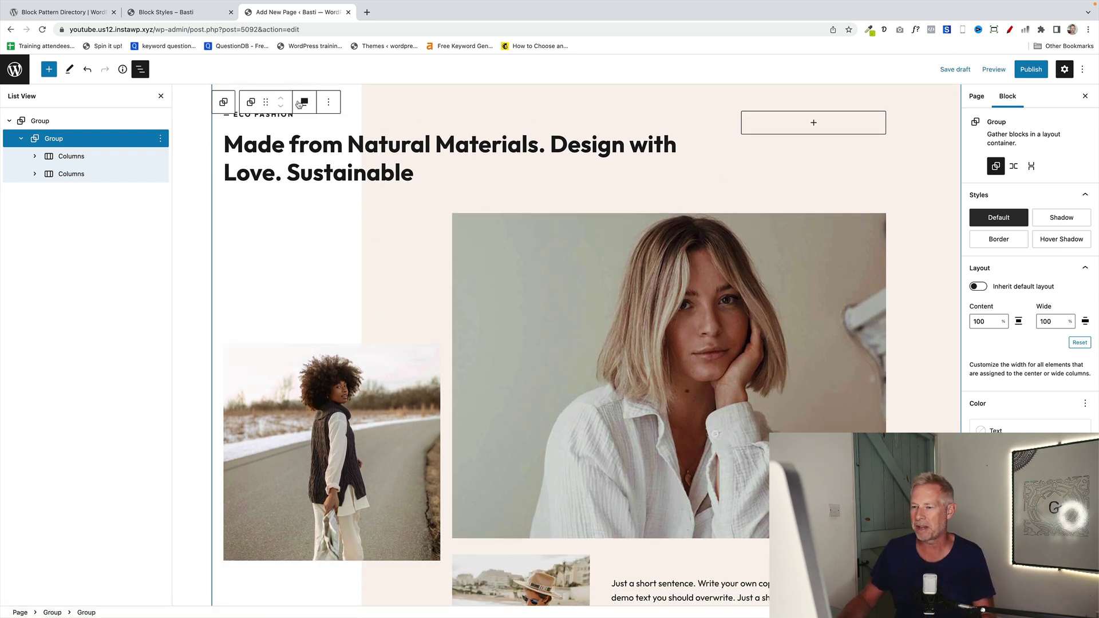
# Dismiss the gradient choices, then select the outer Group and delete the Hero 1 pattern
pyautogui.click(999, 450)
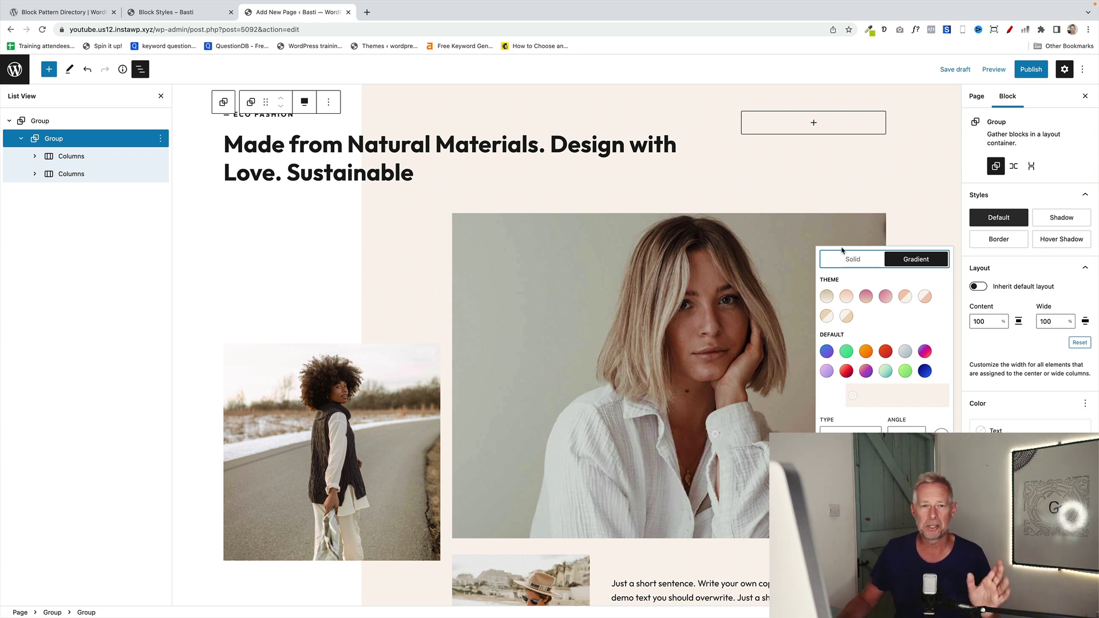
pyautogui.click(930, 204)
pyautogui.scroll(2, 240, 200)
pyautogui.click(34, 122)
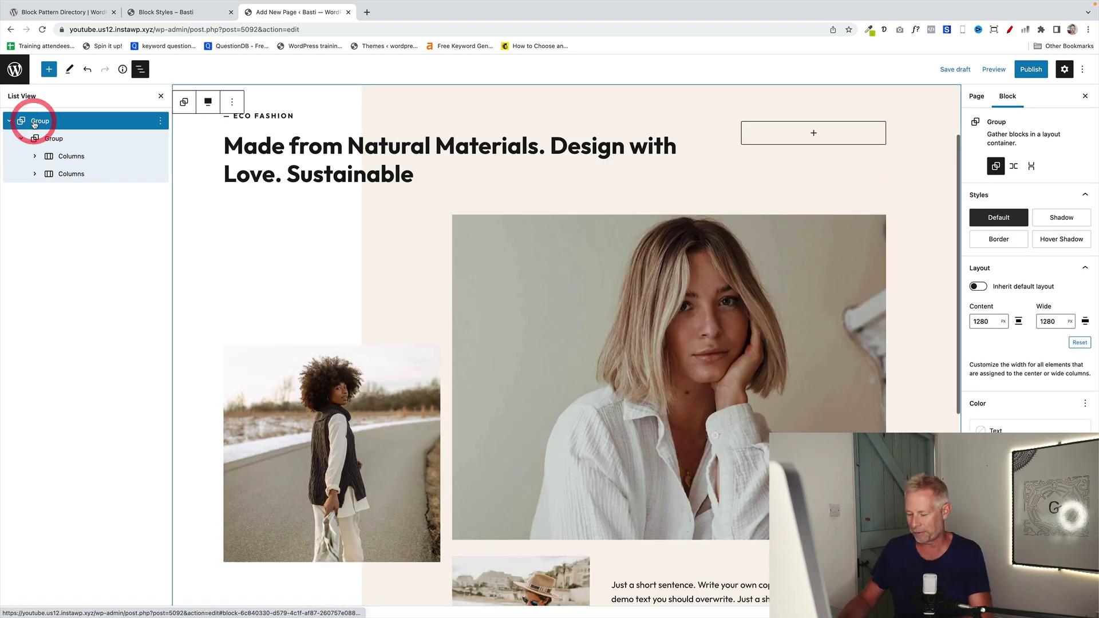
pyautogui.press('Delete')
# Insert the Hero 9 pattern from the inserter's Patterns collection
pyautogui.click(49, 71)
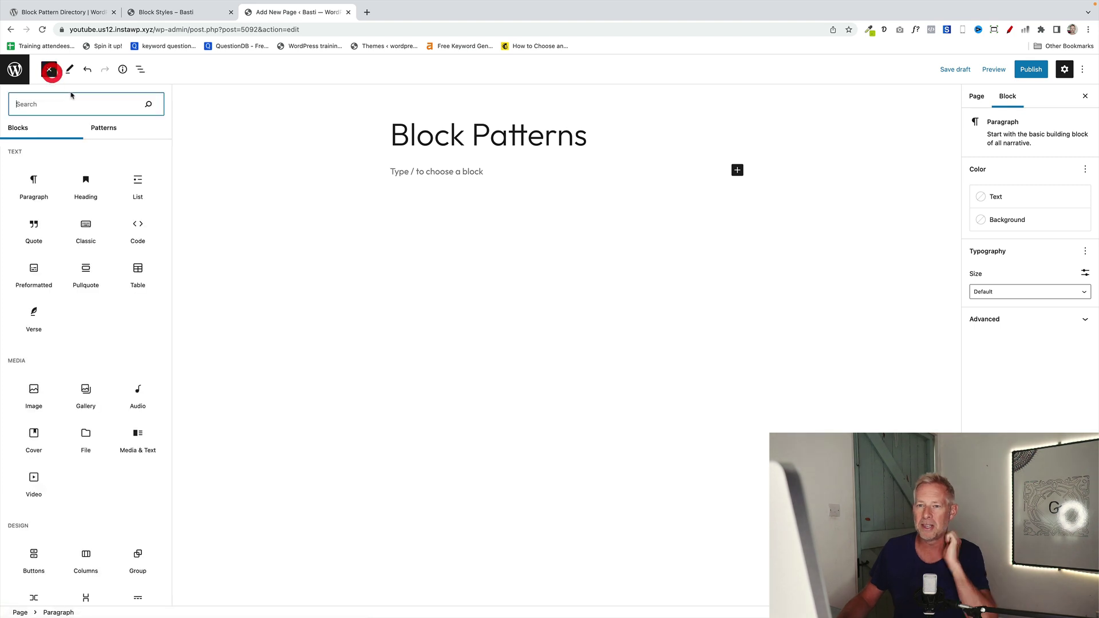
pyautogui.click(104, 128)
pyautogui.click(94, 352)
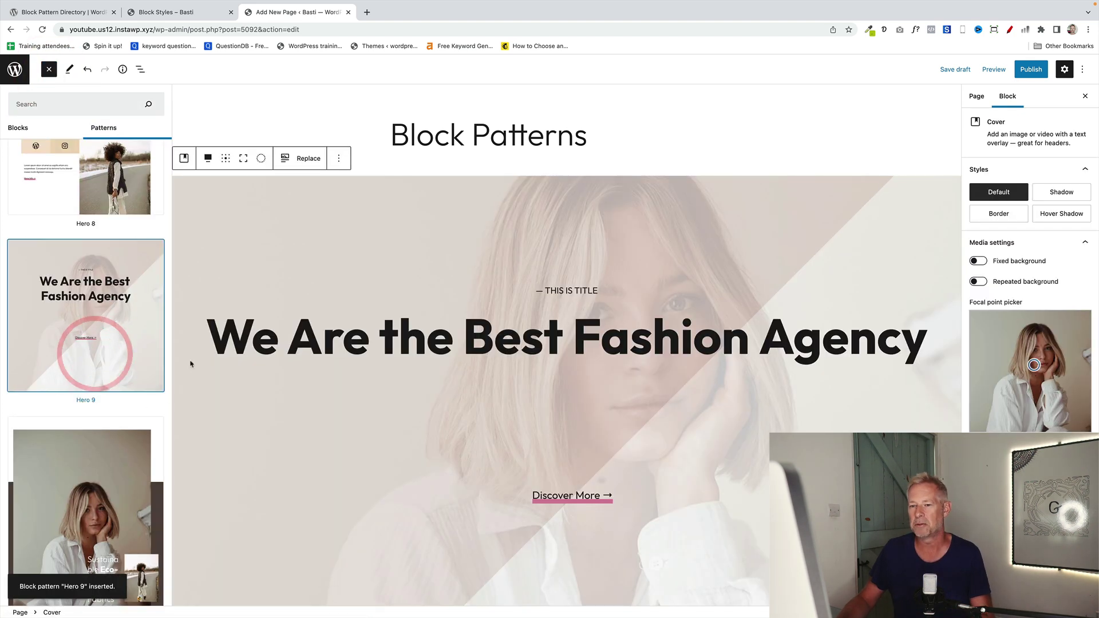
pyautogui.scroll(-3, 424, 407)
pyautogui.scroll(2, 424, 407)
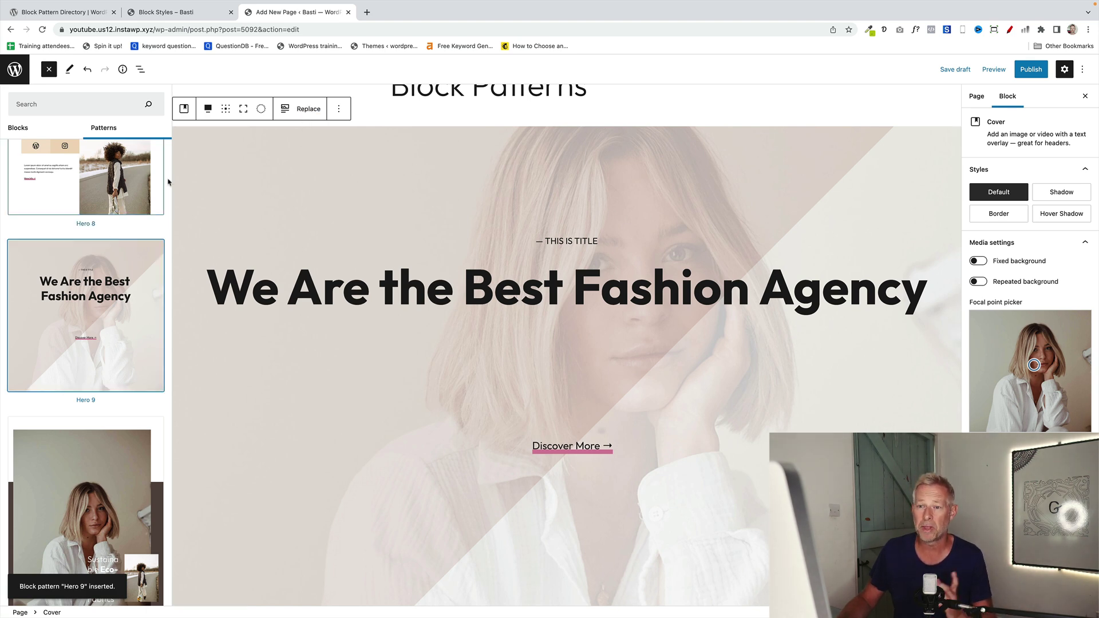
# Select the Hero 9 Cover in List View and apply the peach theme gradient overlay
pyautogui.click(140, 70)
pyautogui.click(63, 124)
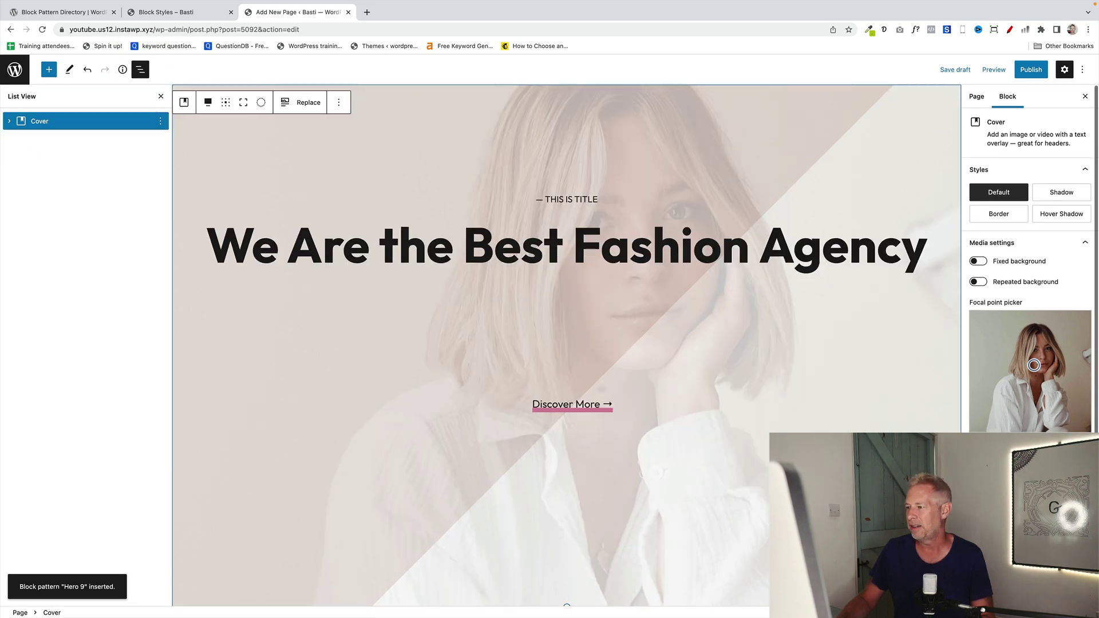
pyautogui.scroll(-5, 1030, 257)
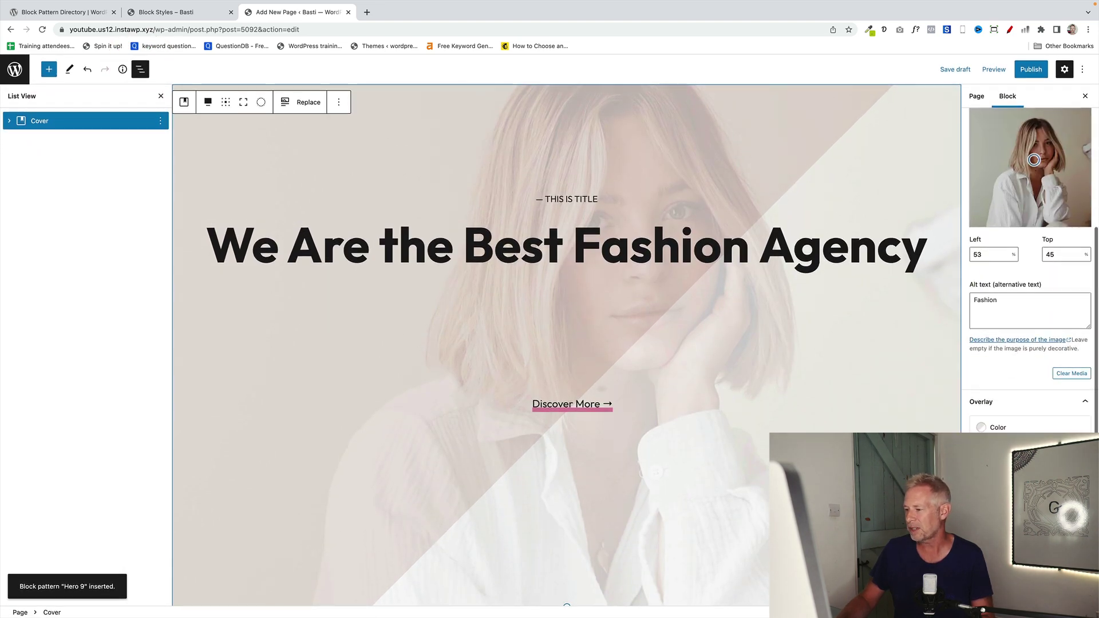
pyautogui.scroll(-1, 1039, 343)
pyautogui.click(1041, 404)
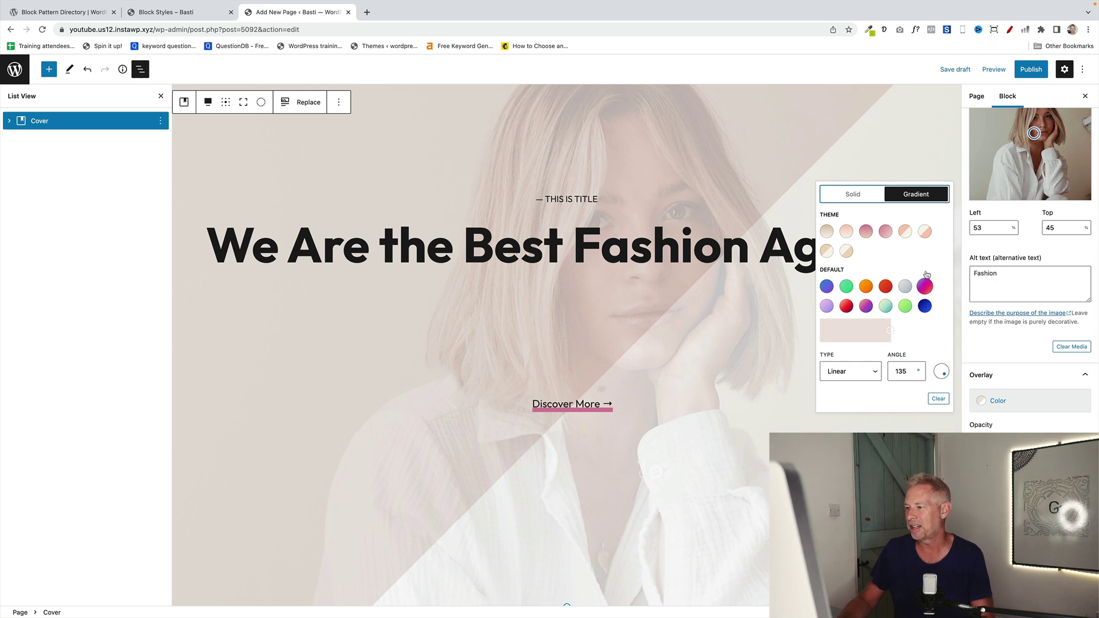
pyautogui.click(924, 232)
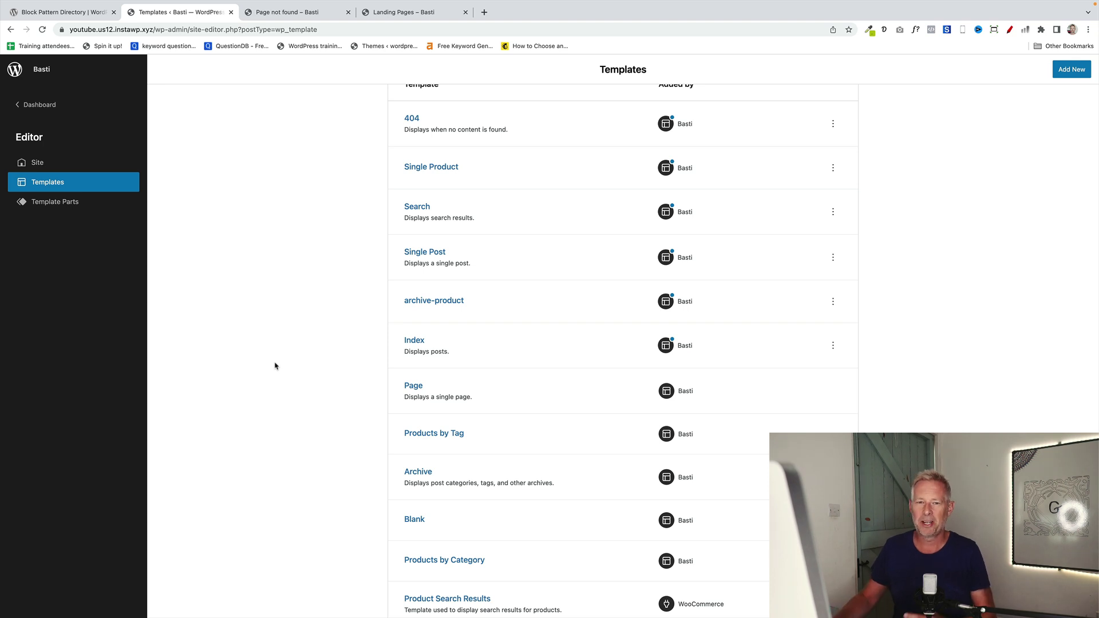
# Check the 404 and landing page tabs, then return to the Header template part
pyautogui.click(289, 12)
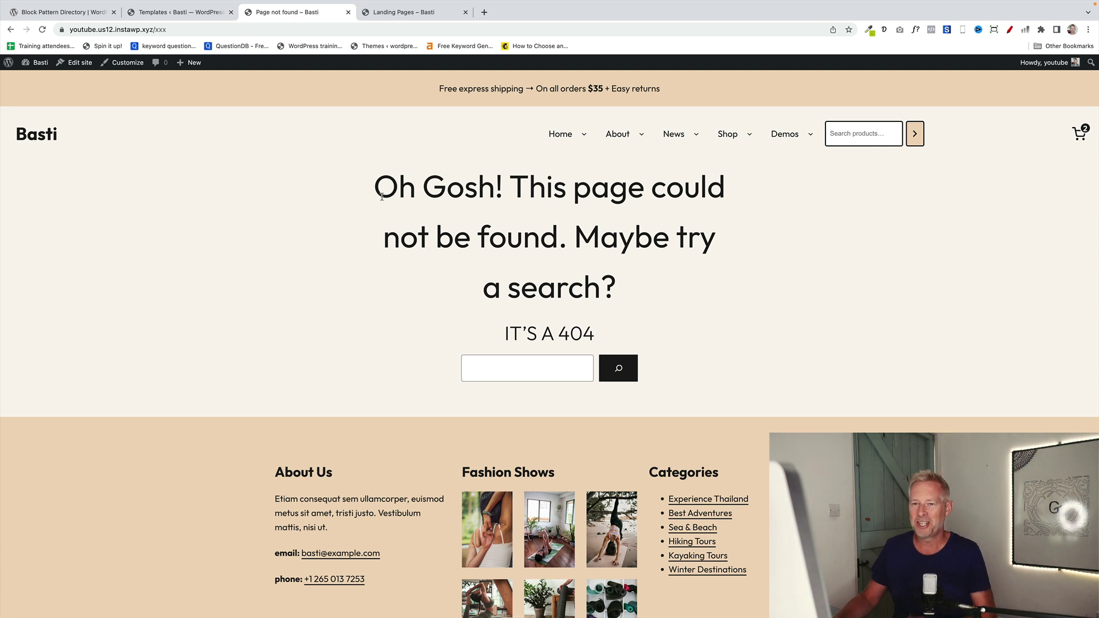
pyautogui.click(404, 12)
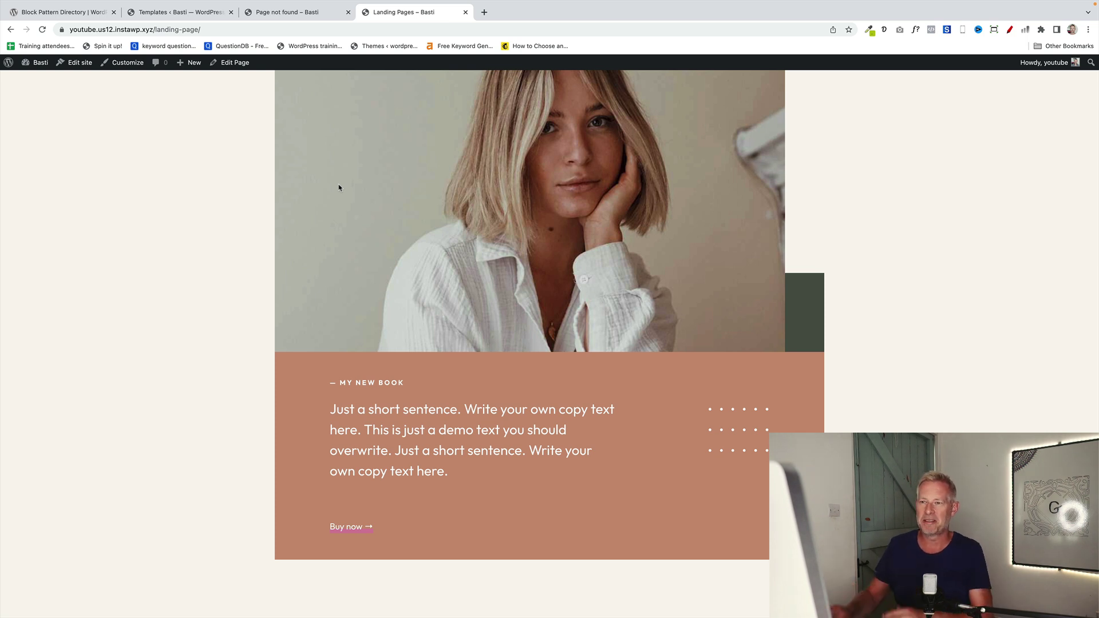
pyautogui.click(184, 14)
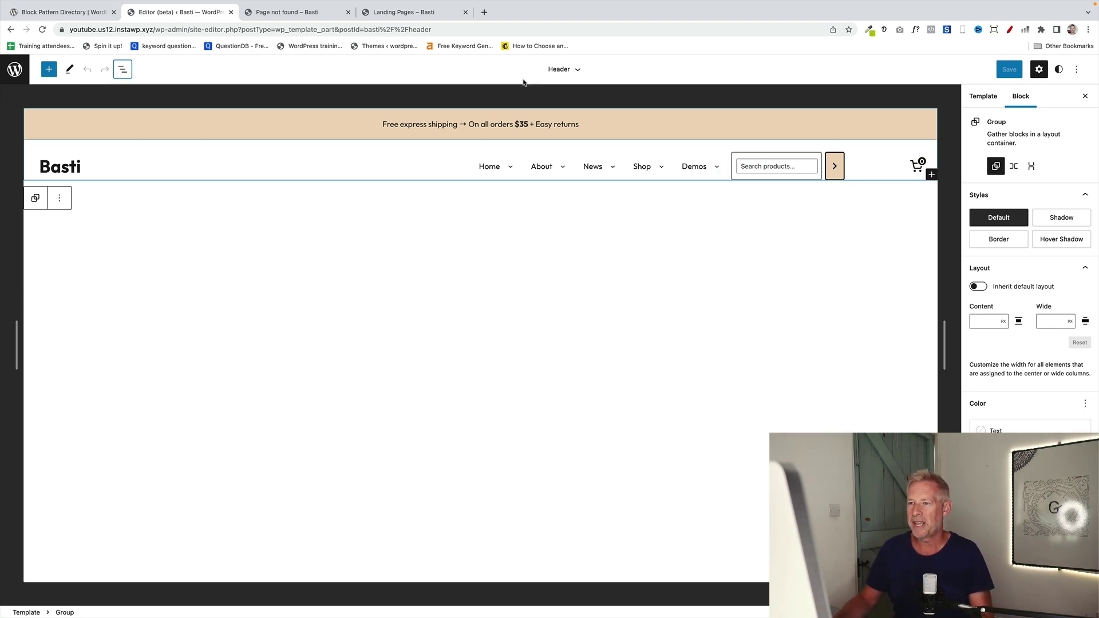
# Cycle through the 404, home, editor and landing tabs, try product search, and open the 2-item cart
pyautogui.click(302, 14)
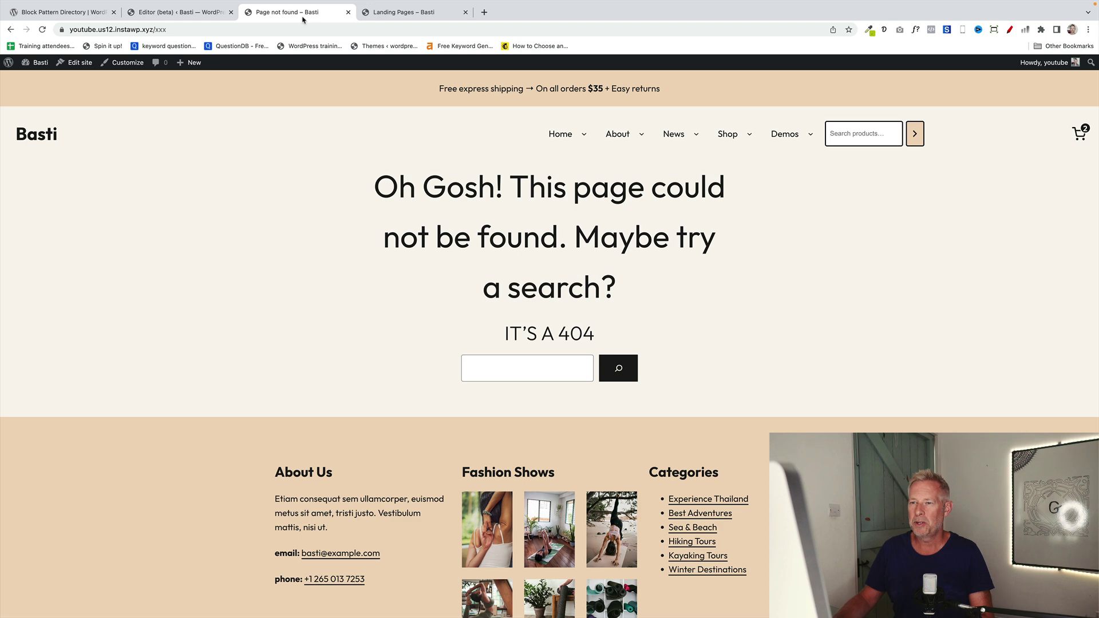
pyautogui.click(53, 135)
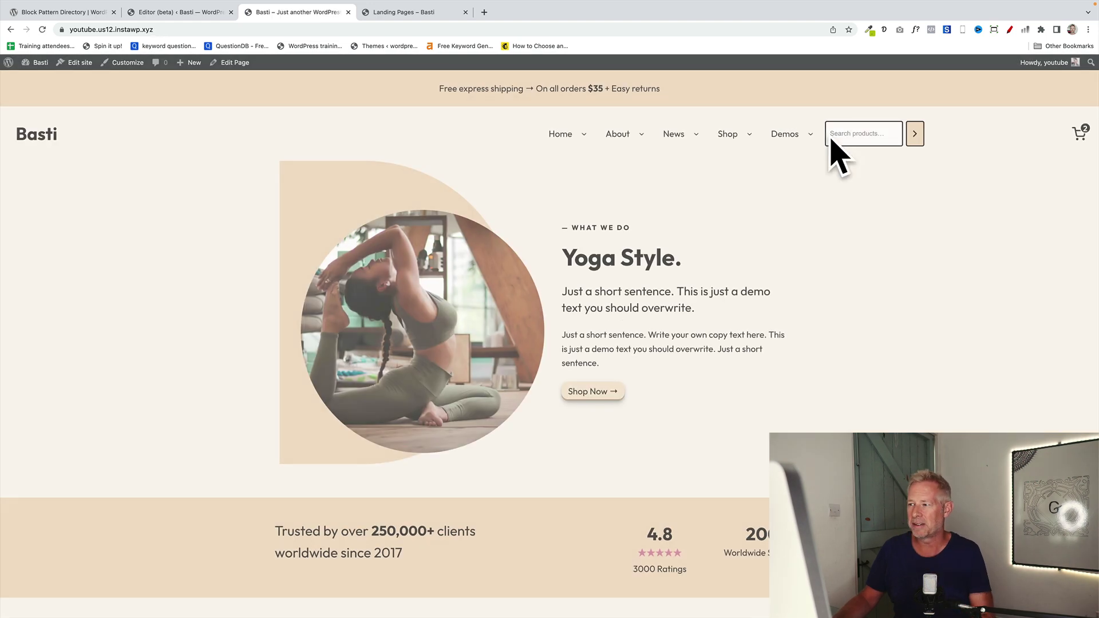
pyautogui.click(881, 129)
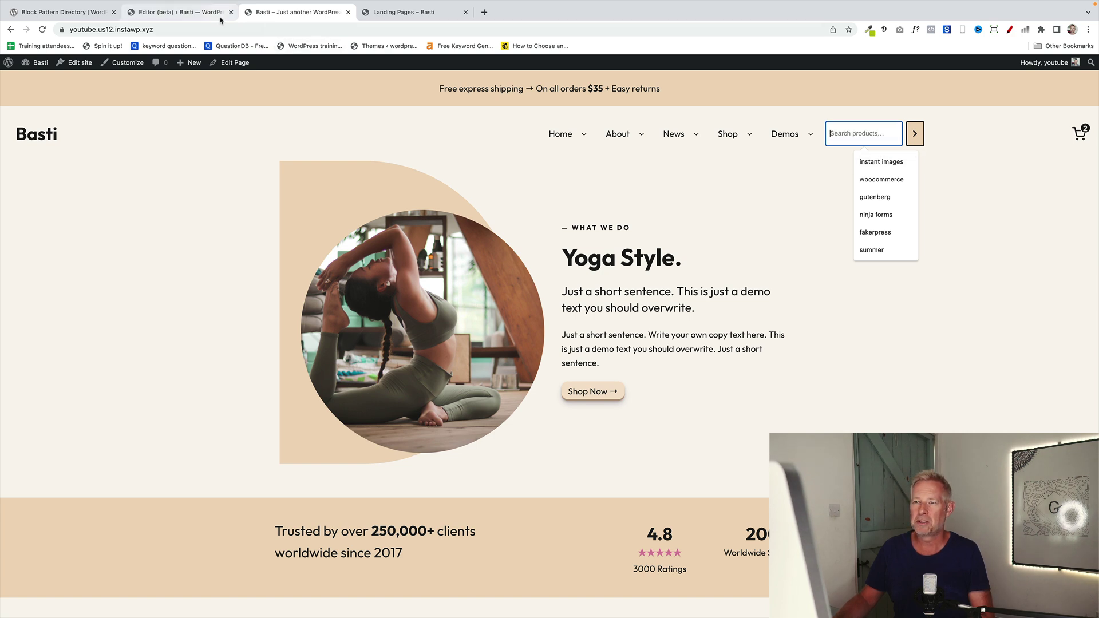
pyautogui.click(183, 12)
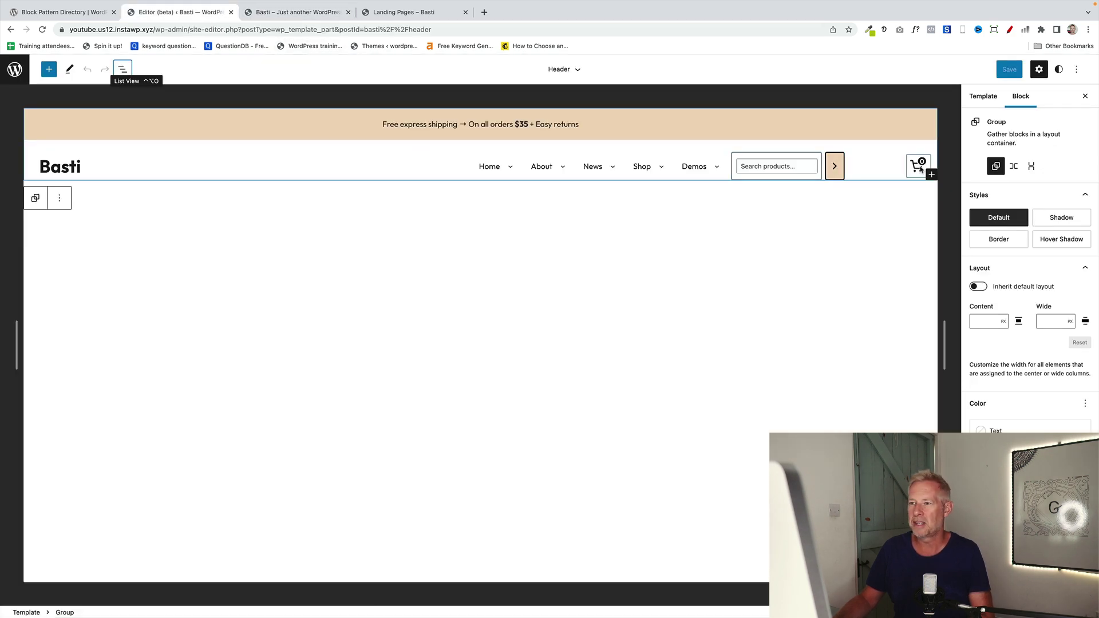
pyautogui.click(411, 14)
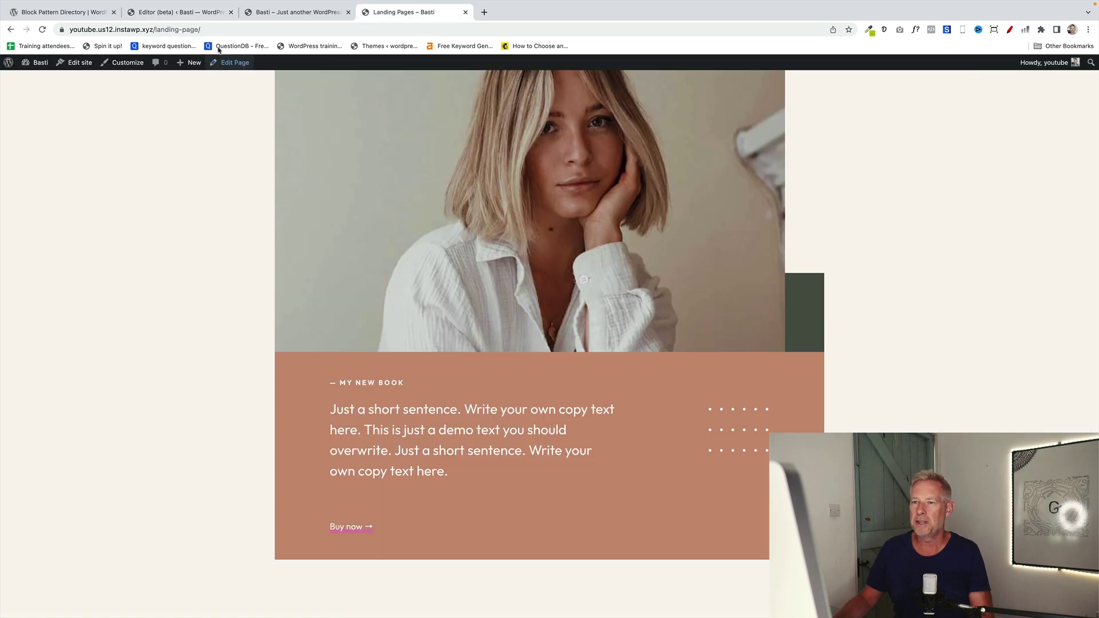
pyautogui.click(247, 13)
pyautogui.click(1075, 136)
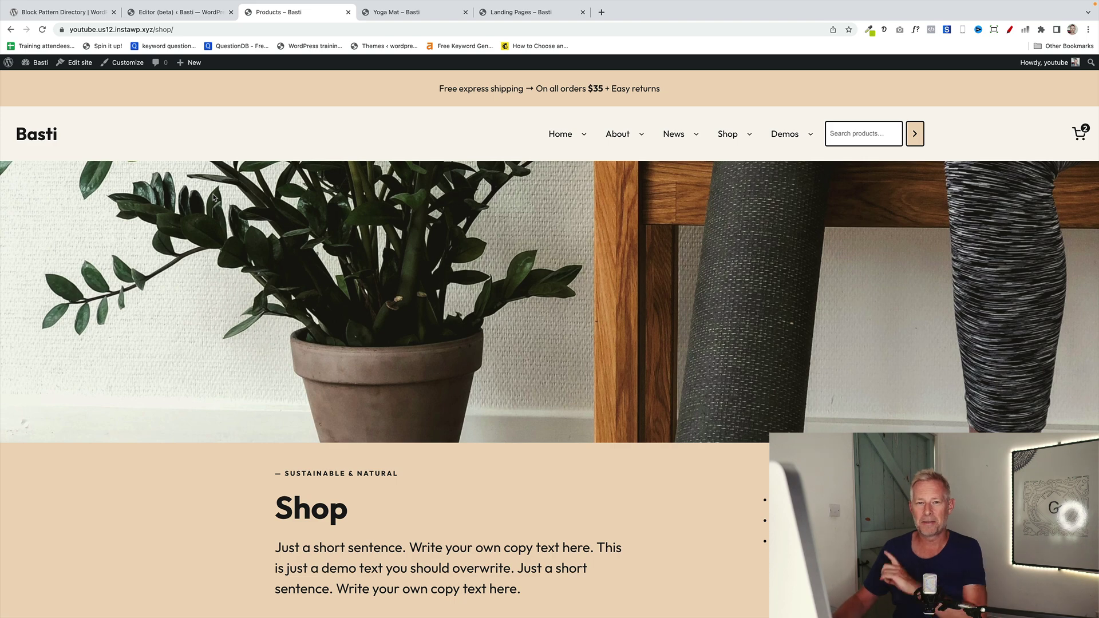
# Advance the featured carousel twice, then open the $15.00 Reusable Bag from Best sellers
pyautogui.scroll(-9, 241, 517)
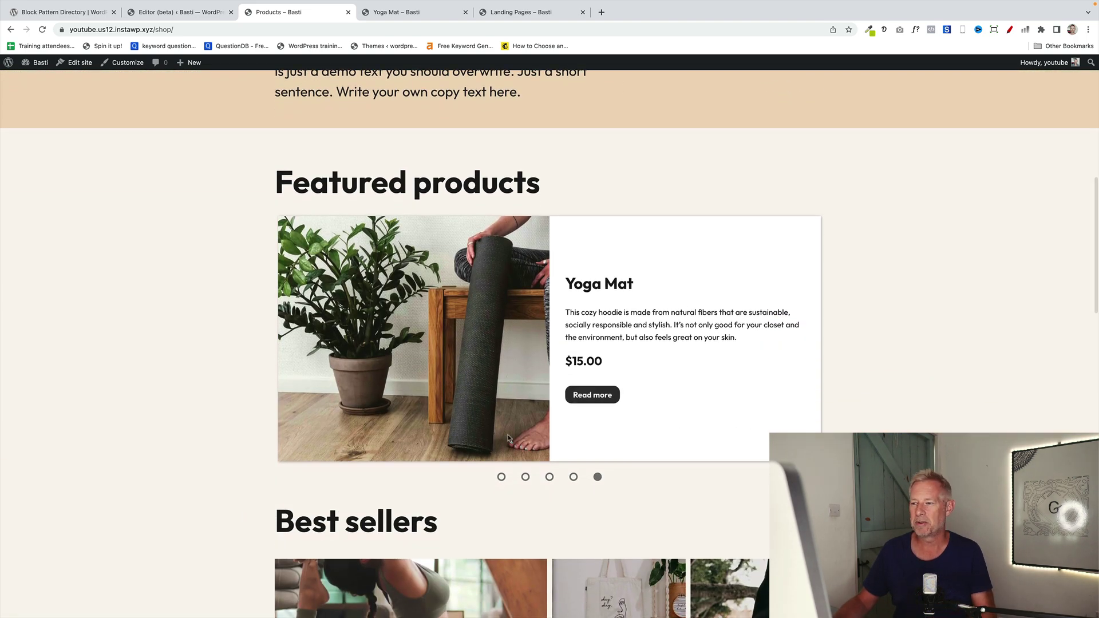
pyautogui.click(812, 338)
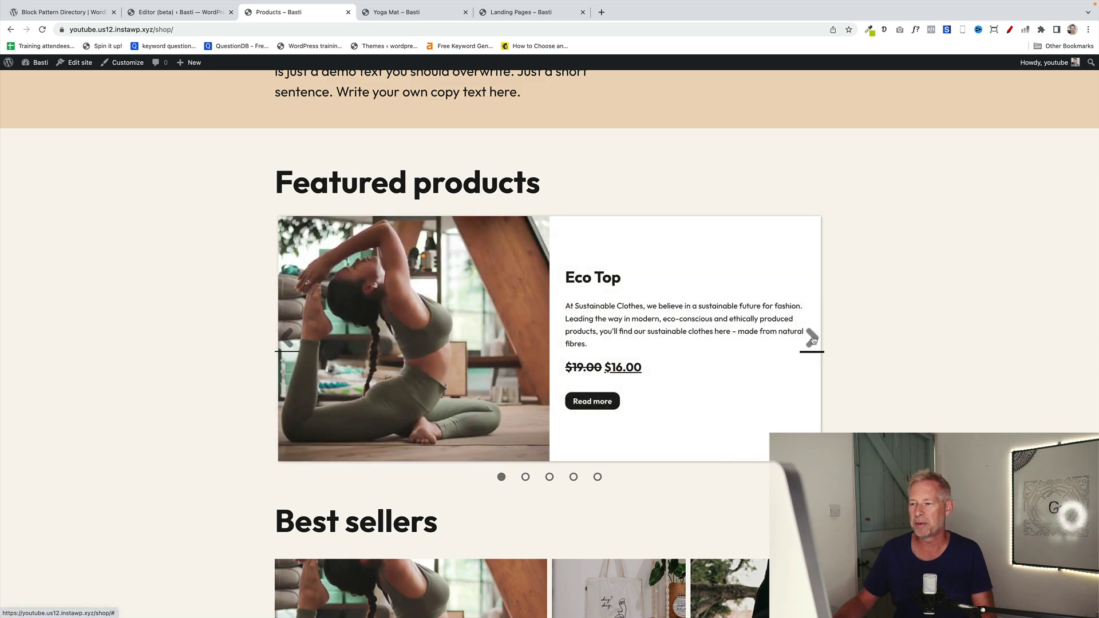
pyautogui.click(812, 339)
pyautogui.scroll(-8, 405, 268)
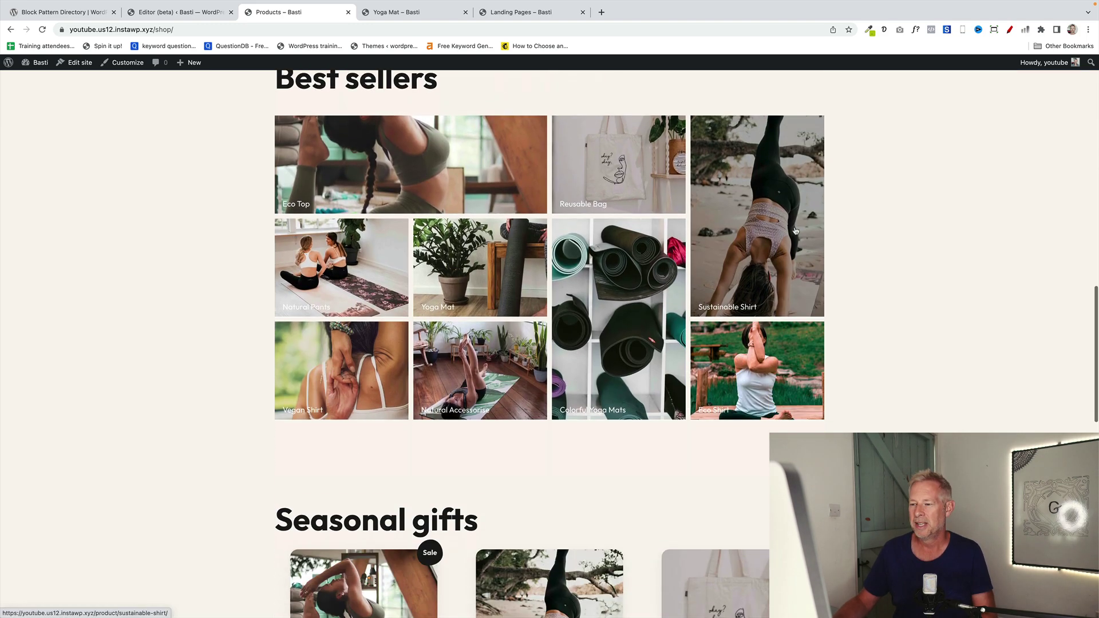
pyautogui.scroll(-2, 457, 309)
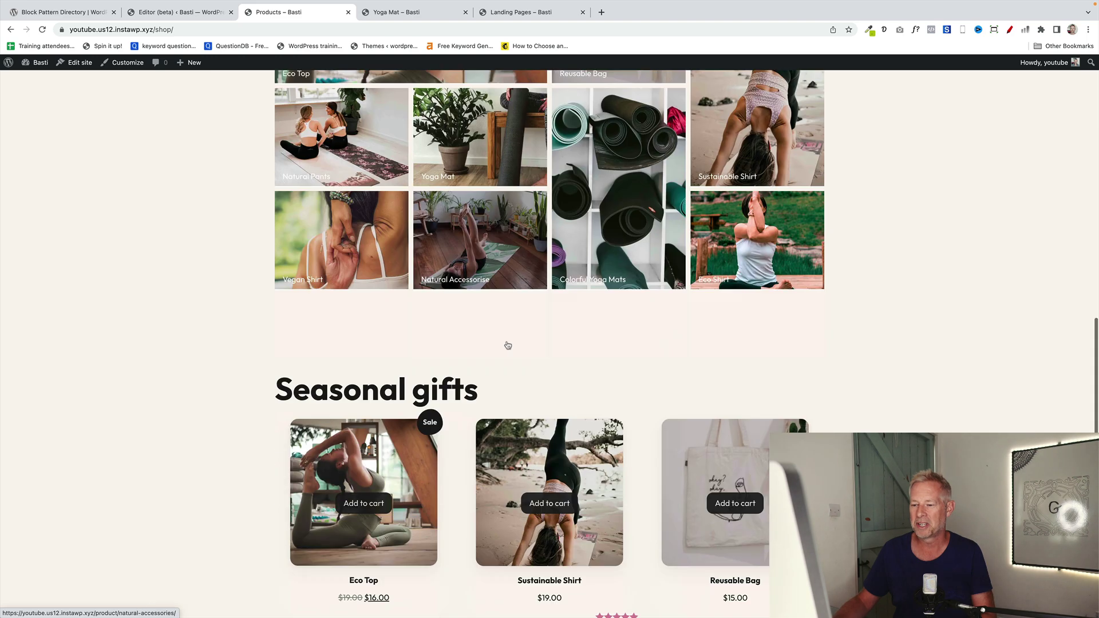
pyautogui.scroll(5, 504, 344)
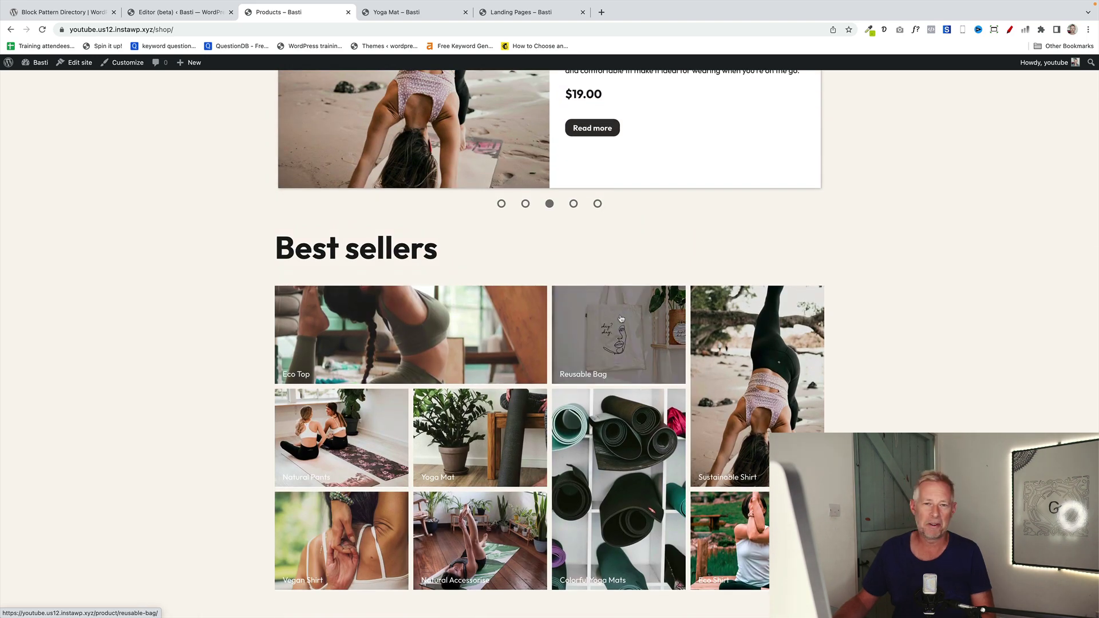
pyautogui.click(621, 318)
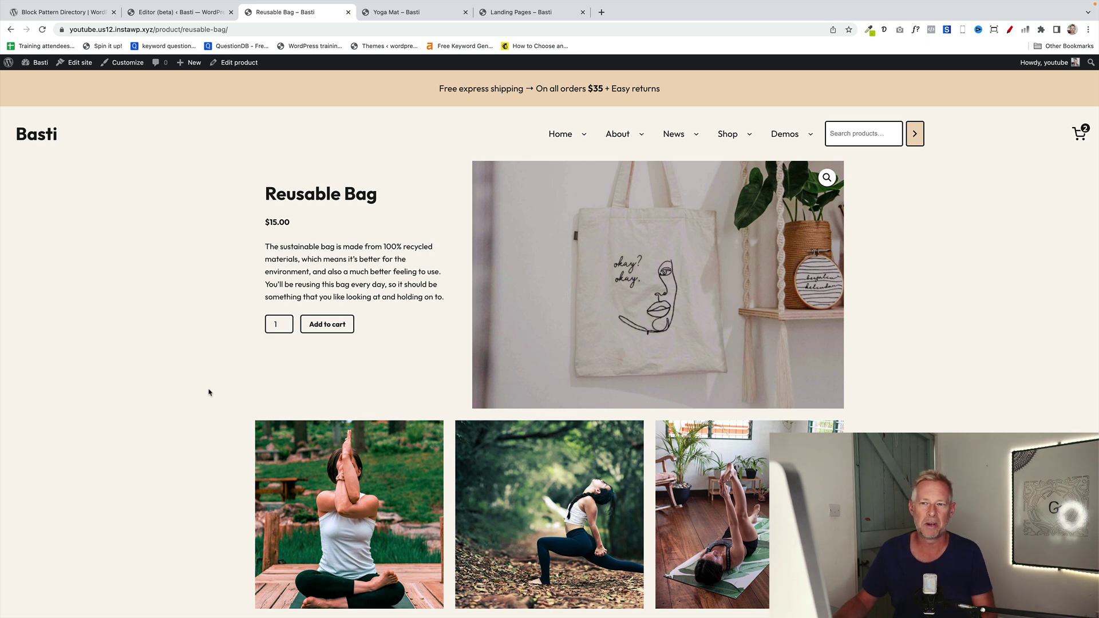
# Scroll down the Reusable Bag product page past its $15.00 price, description and photo gallery
pyautogui.scroll(-3, 210, 392)
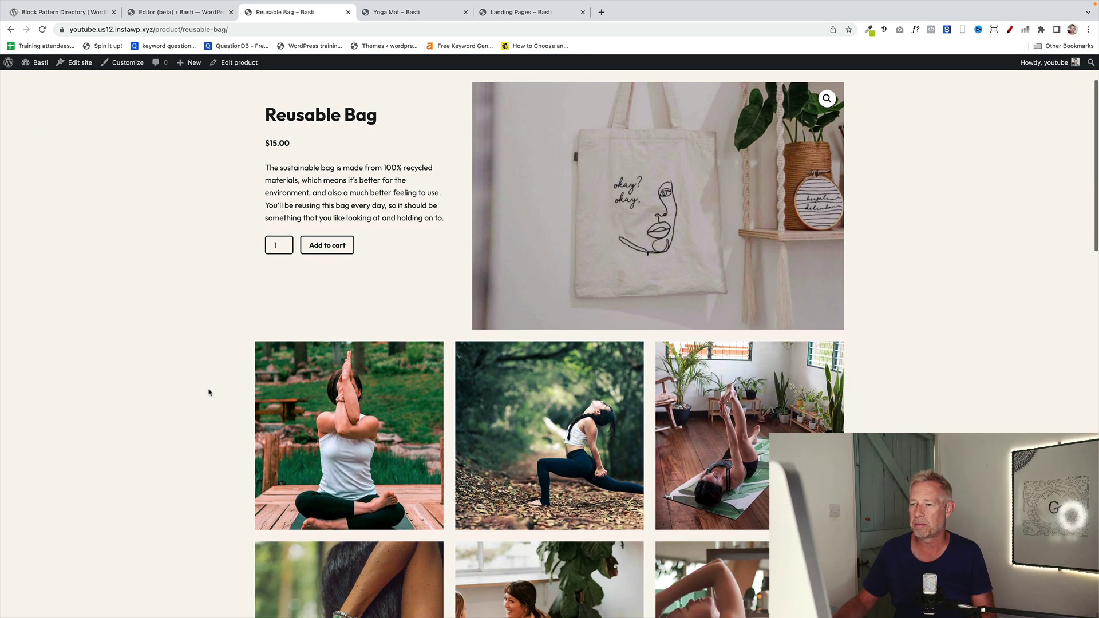